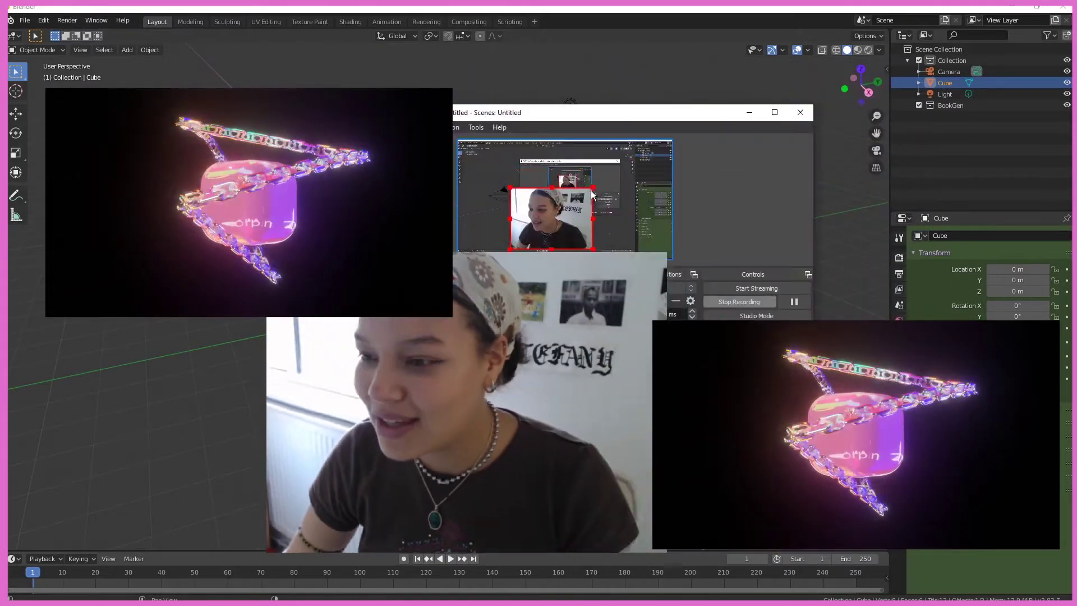
drag(592, 194, 540, 232)
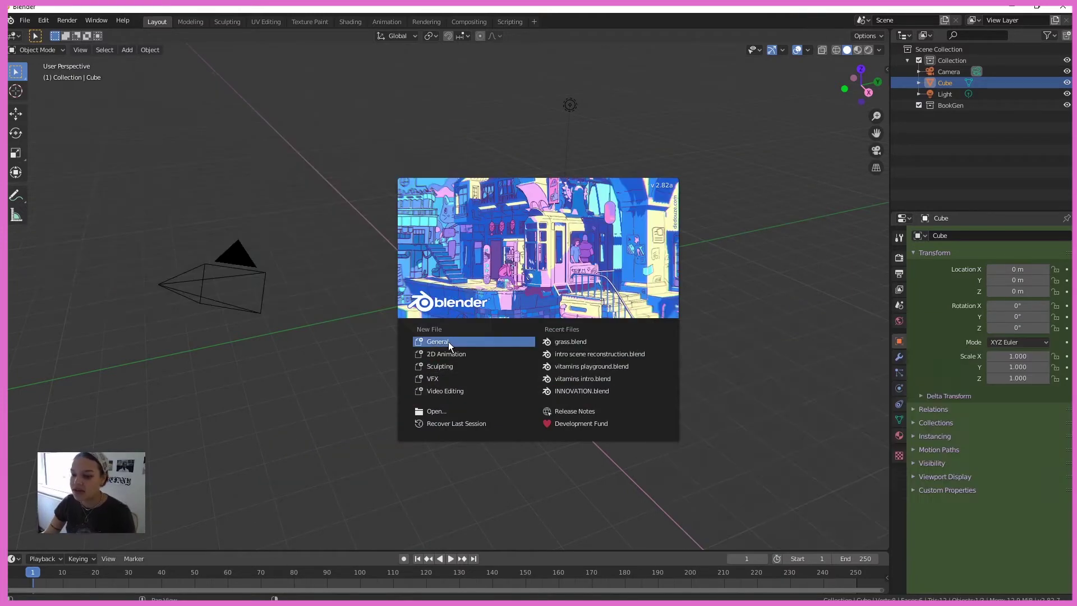
- Start a new General file, deselect the default cube and display the viewport as wireframe
click(449, 342)
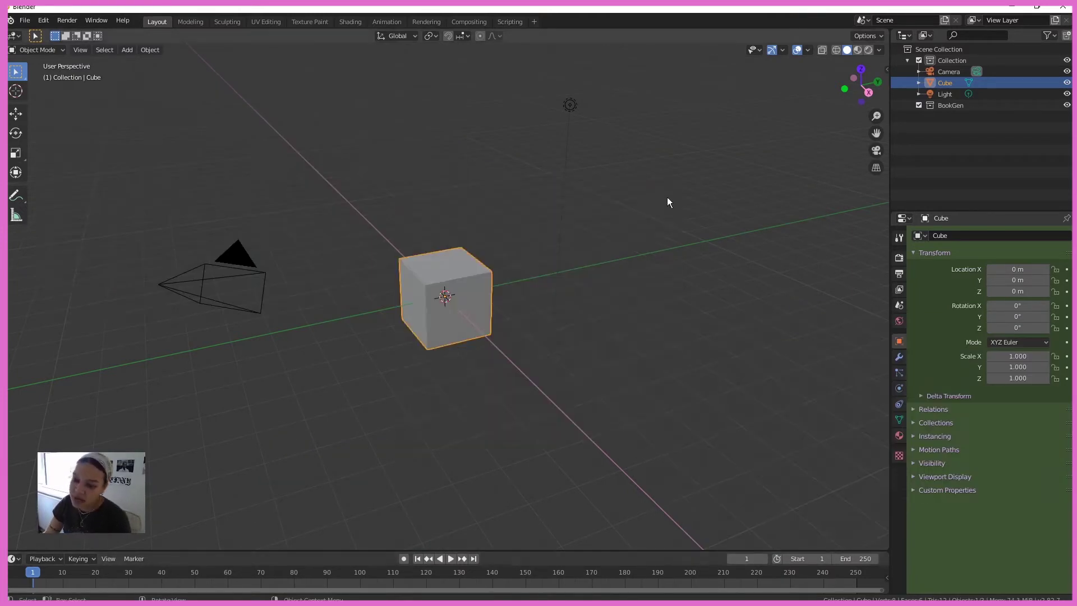
middle_drag(668, 201, 576, 318)
click(575, 318)
middle_drag(505, 348, 575, 227)
scroll(576, 227, up, 2)
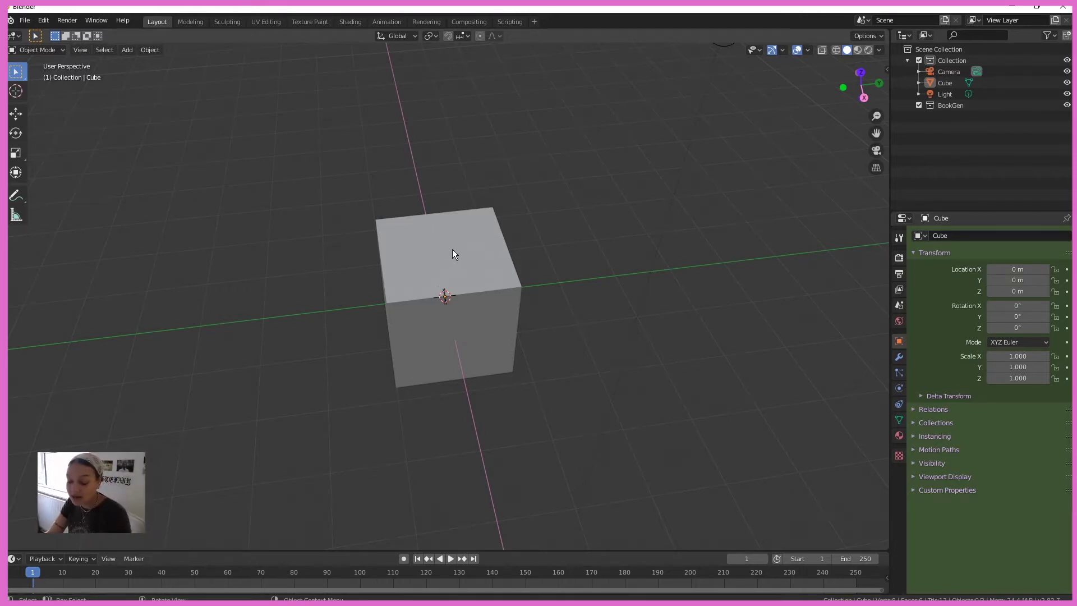
key(z)
click(408, 294)
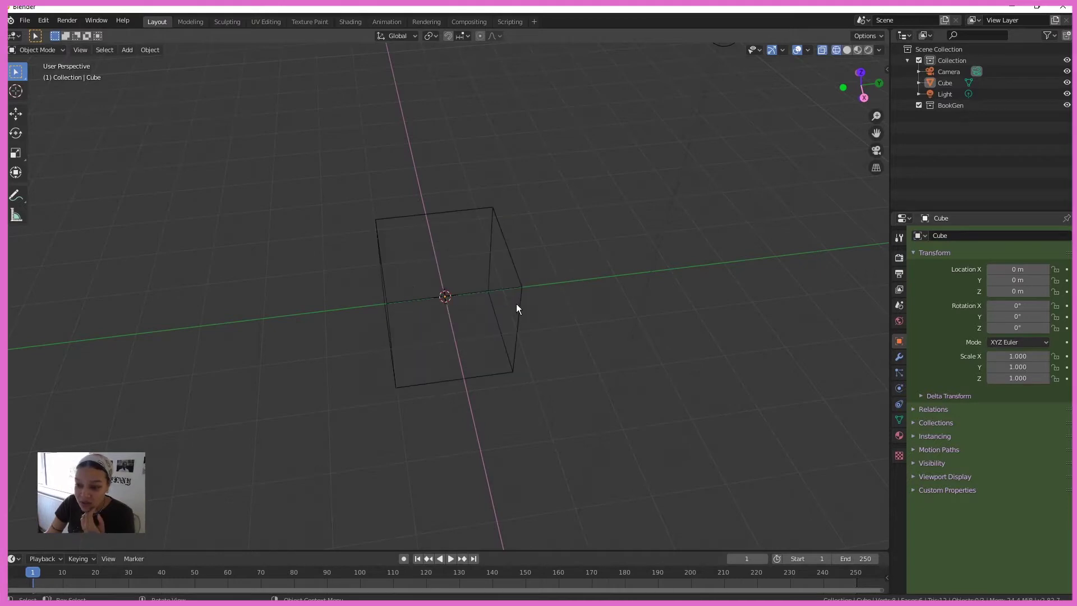
- Add a torus mesh at the cube's centre and scale it down to about 0.13
scroll(477, 298, up, 3)
scroll(476, 297, up, 1)
key(shift+a)
mouse_move(475, 308)
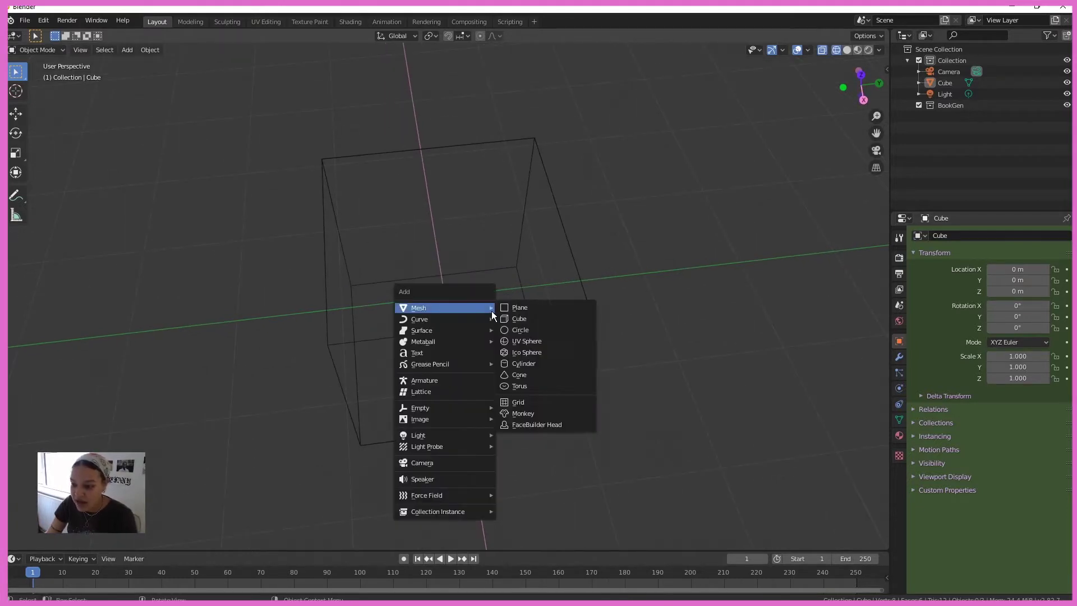
click(540, 386)
scroll(502, 295, down, 2)
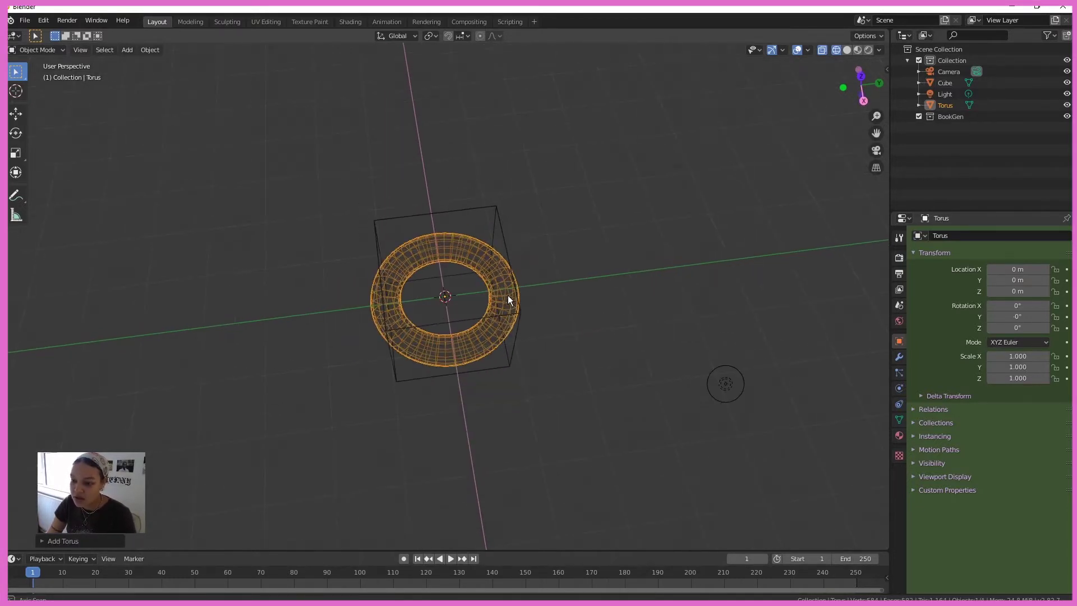
key(s)
click(465, 302)
scroll(466, 303, up, 3)
key(s)
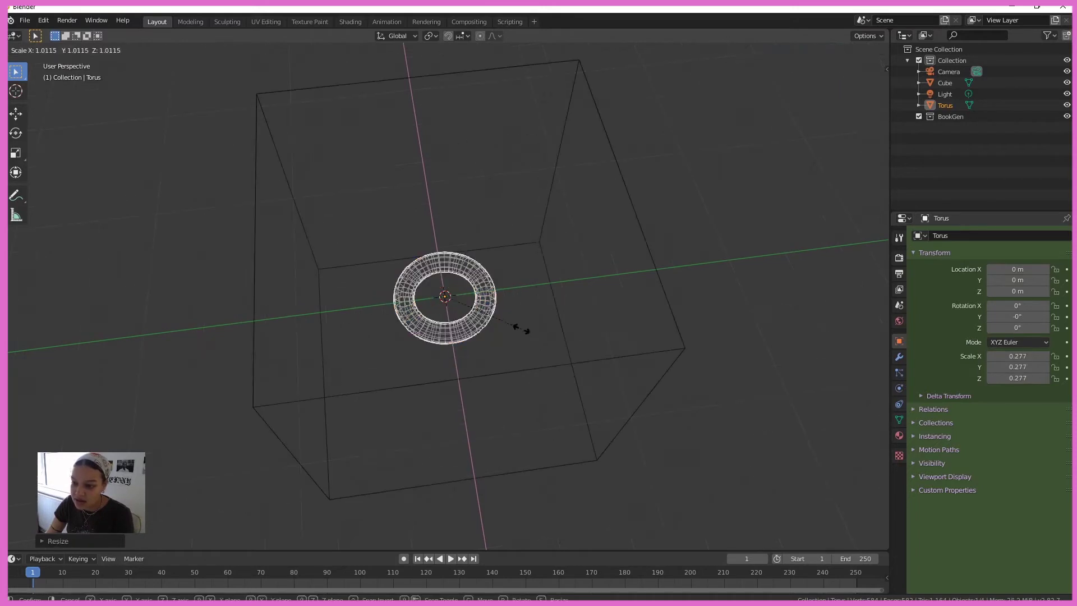
click(523, 324)
- Stretch the torus into an elongated chain link by moving the vertices of its +X half outward along X in top view
click(862, 74)
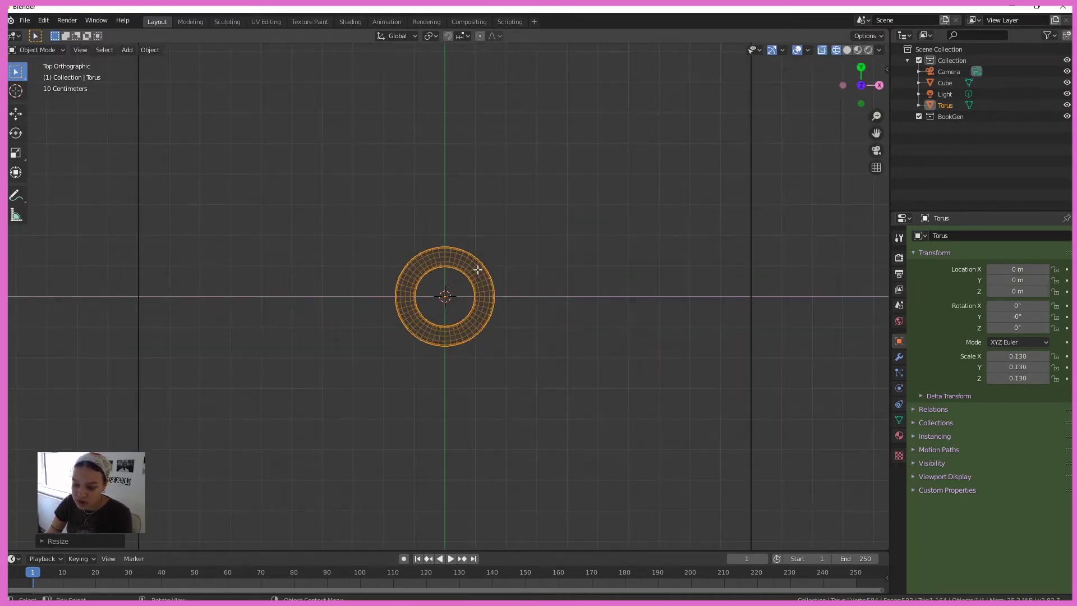
key(Tab)
key(alt+a)
scroll(477, 250, up, 7)
drag(701, 123, 452, 483)
drag(619, 68, 455, 507)
scroll(558, 360, down, 6)
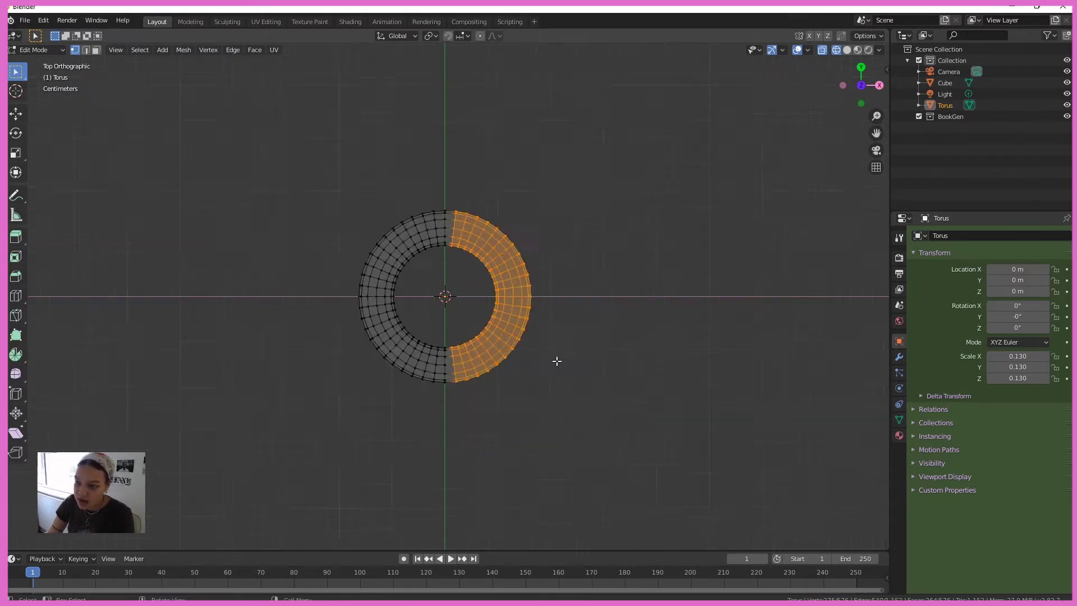
click(16, 114)
drag(523, 296, 606, 291)
click(661, 339)
middle_drag(661, 338, 609, 348)
key(Tab)
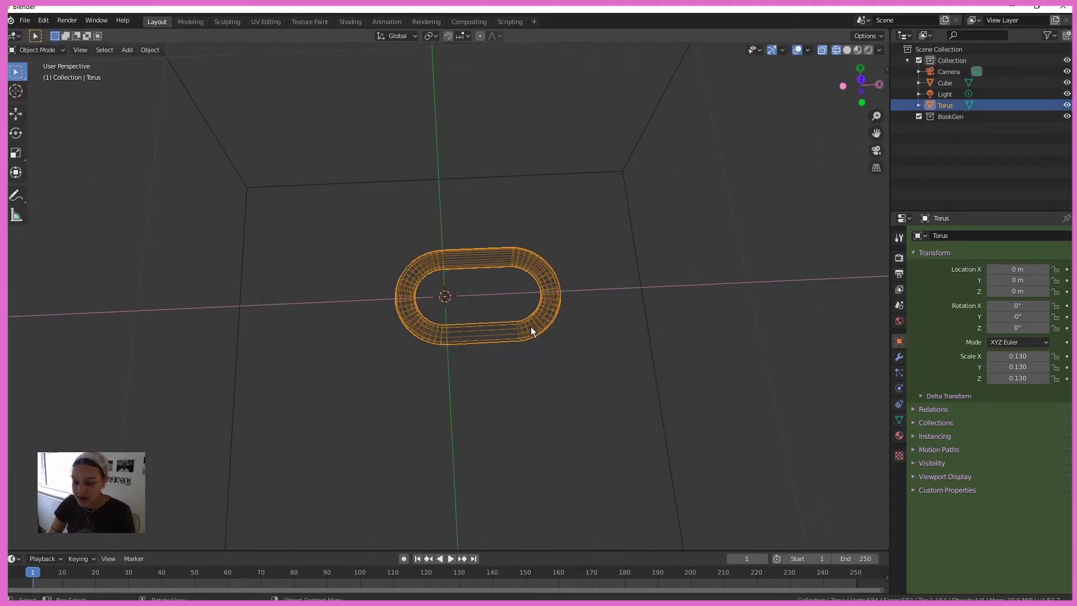
- Copy and paste the chain link, and move the duplicate along X until it partly overlaps the original
key(ctrl+c)
key(ctrl+v)
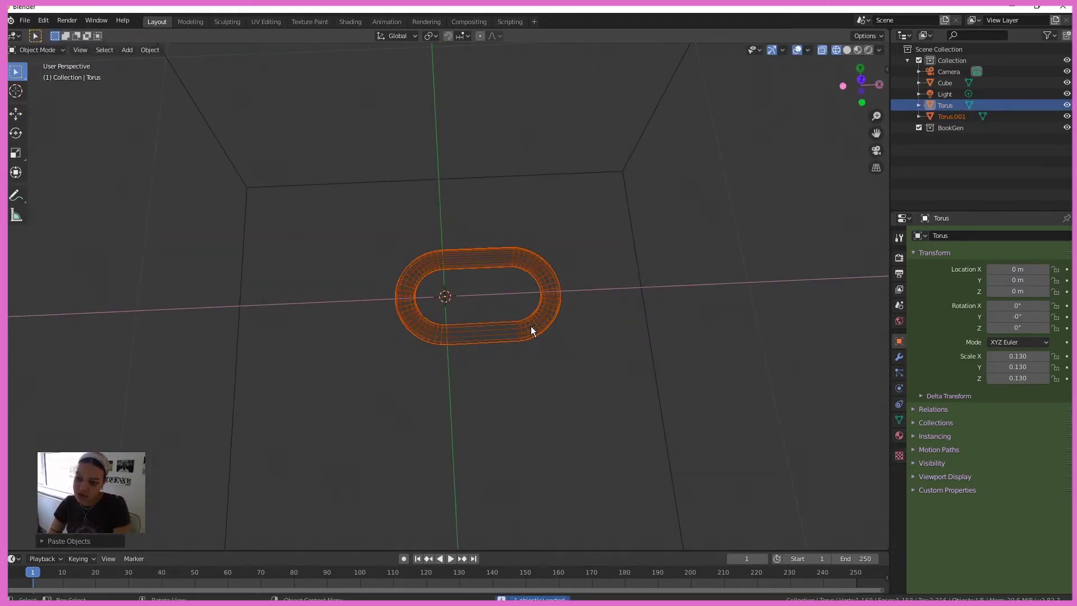
key(shift+space)
key(g)
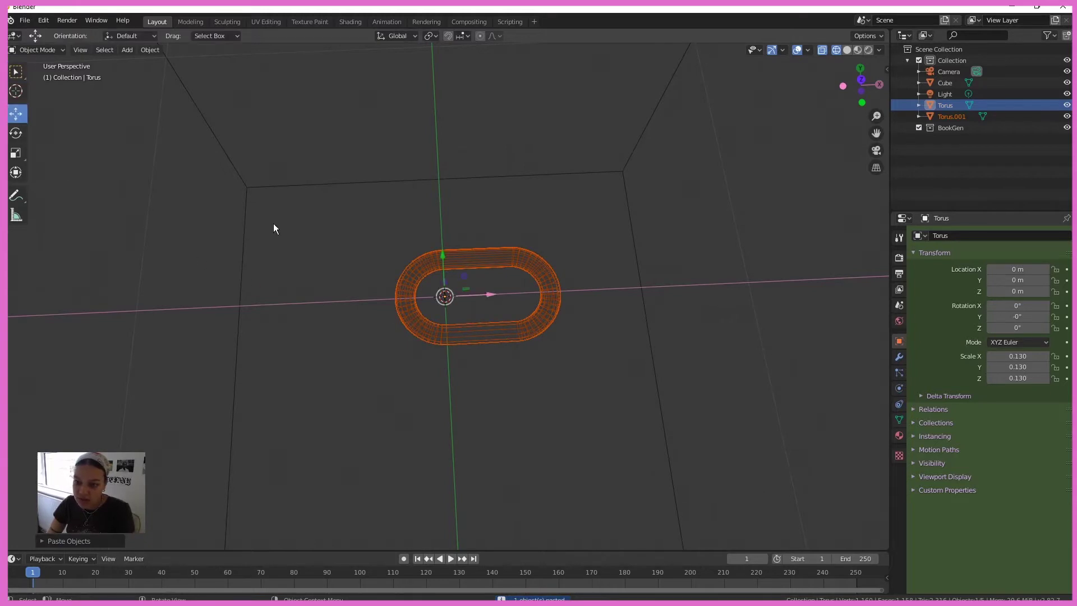
drag(463, 285, 530, 285)
middle_drag(530, 285, 705, 341)
- Rotate the duplicated link 90° about X and slide it along X to about 0.255 m so the two links interlock
key(r)
key(x)
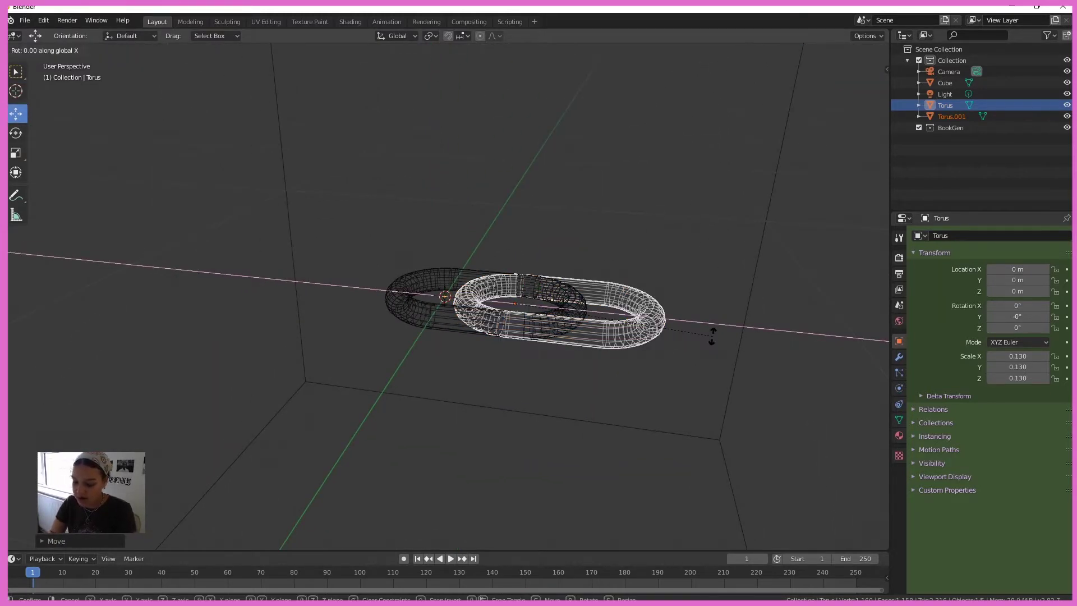
key(9)
key(0)
key(Return)
middle_drag(412, 364, 568, 243)
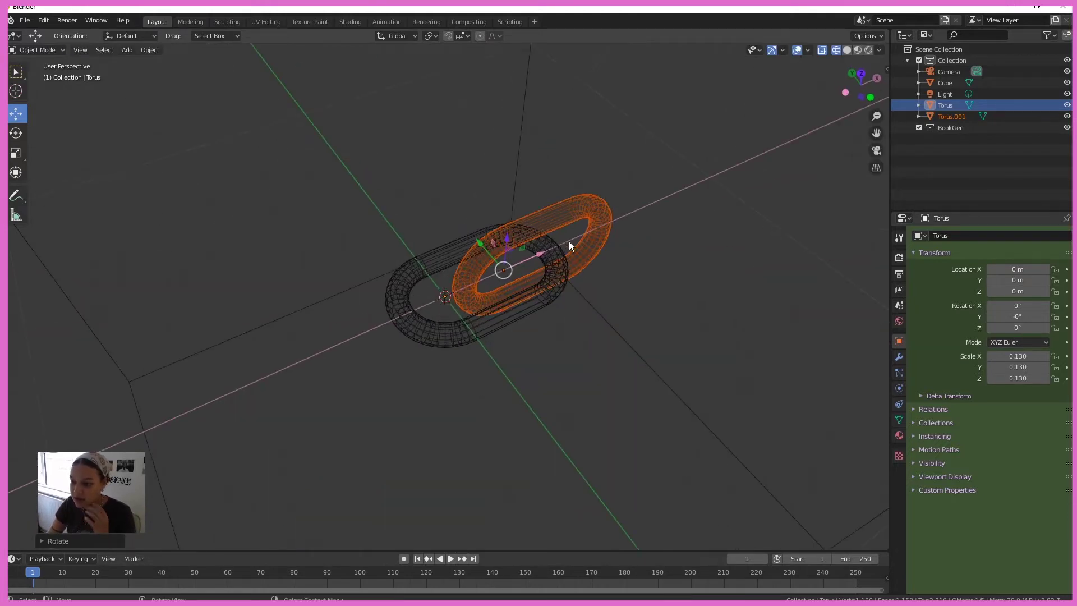
drag(543, 257, 624, 308)
mouse_move(625, 309)
middle_down()
mouse_move(631, 333)
mouse_move(613, 325)
middle_up()
- Join the two interlocking links into a single object and deselect it
click(509, 327)
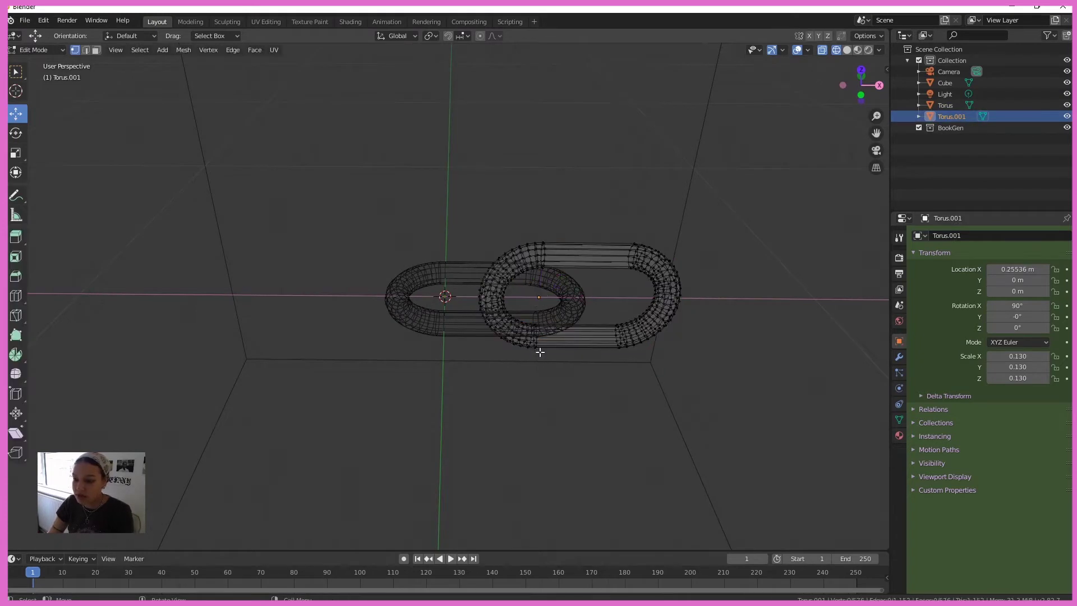
key(Tab)
key(Tab)
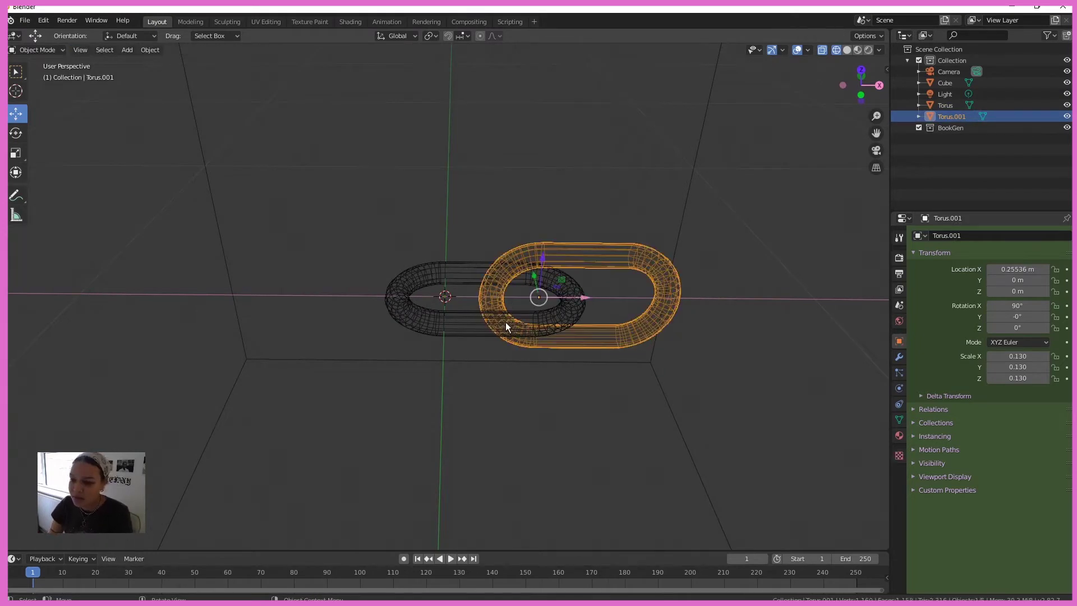
shift+click(490, 325)
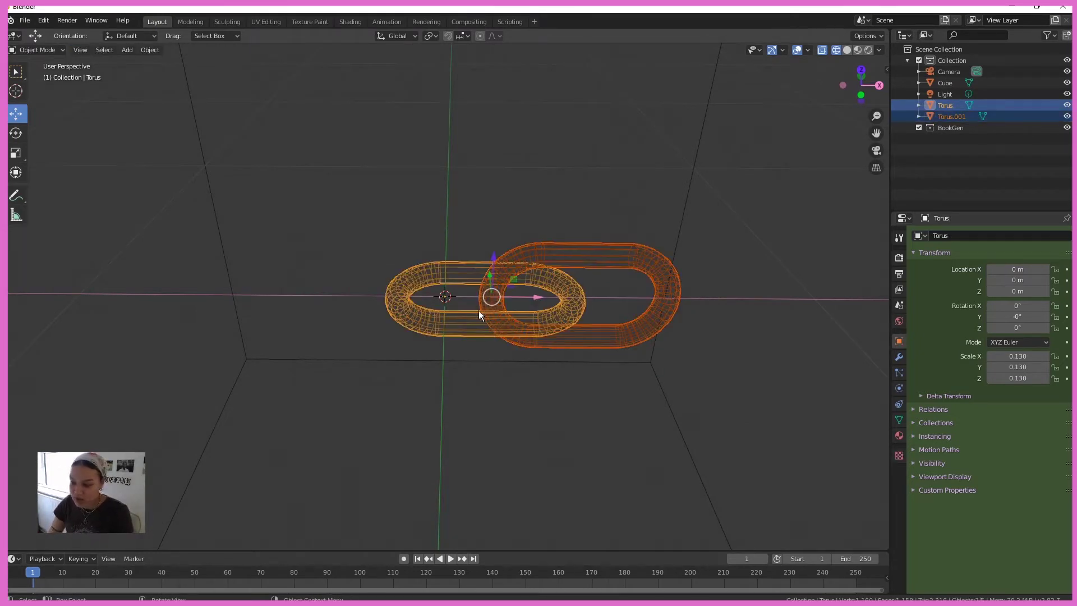
key(ctrl+j)
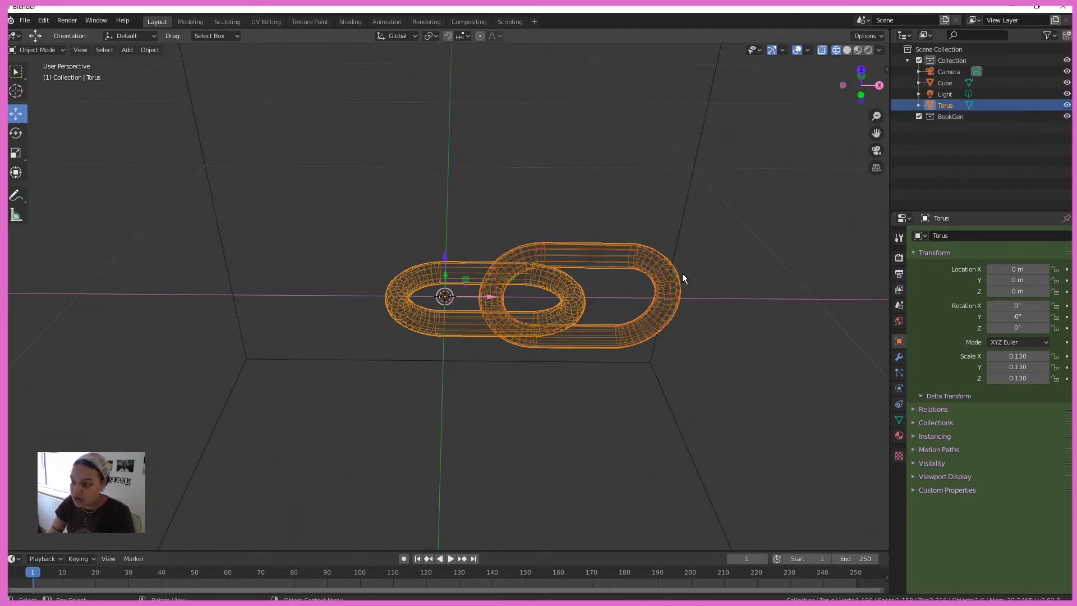
middle_drag(682, 273, 589, 324)
click(628, 298)
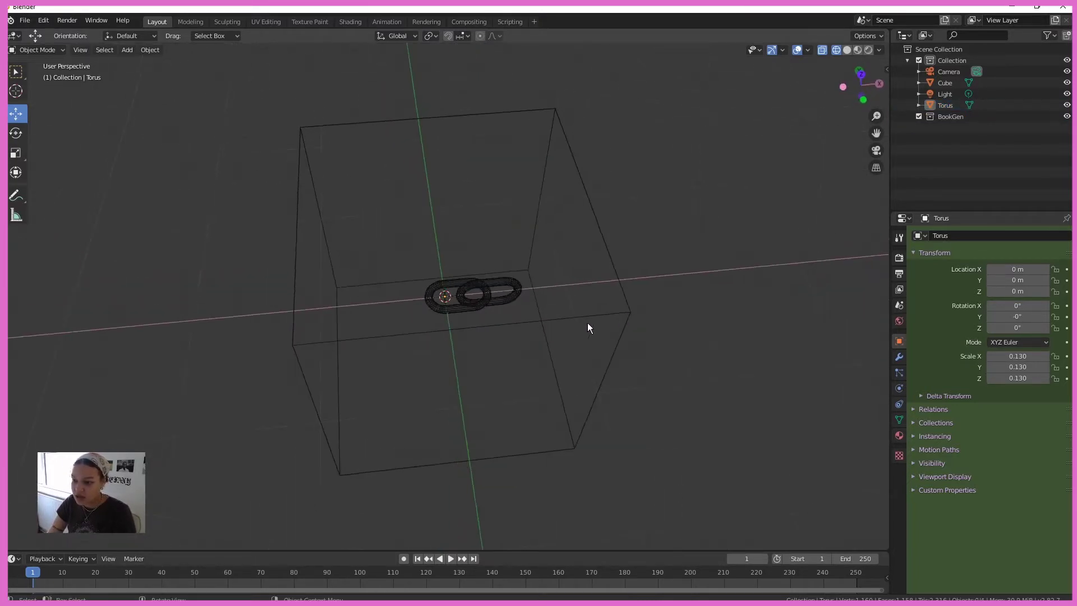
- Add a Bezier circle curve around the cube and scale it up to about 3.117
scroll(509, 314, up, 3)
scroll(506, 329, down, 2)
scroll(649, 376, down, 5)
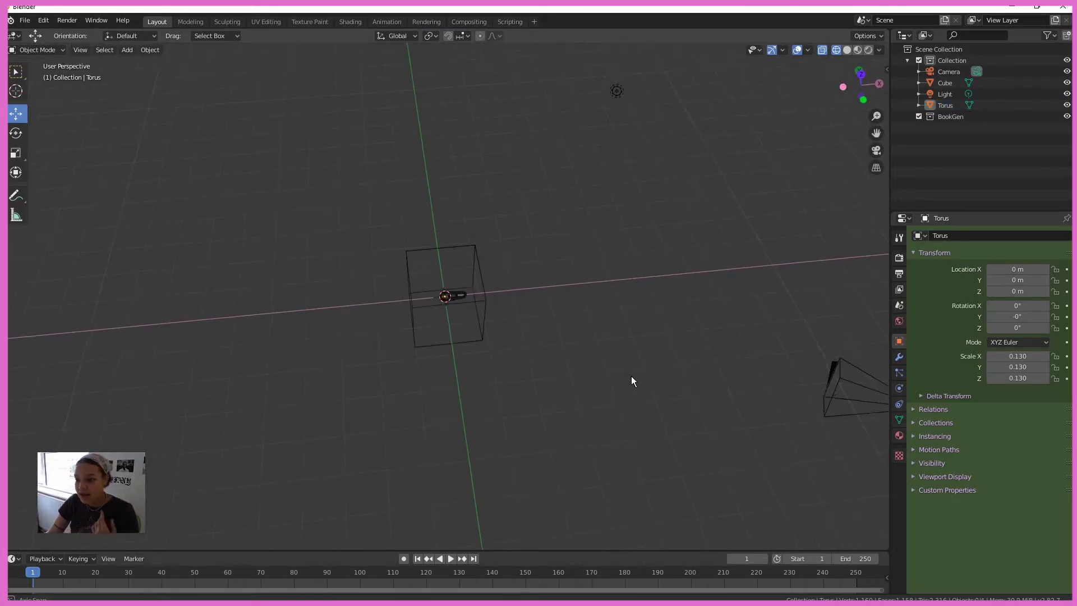
mouse_move(632, 375)
middle_down()
mouse_move(680, 368)
mouse_move(624, 369)
middle_up()
key(shift+a)
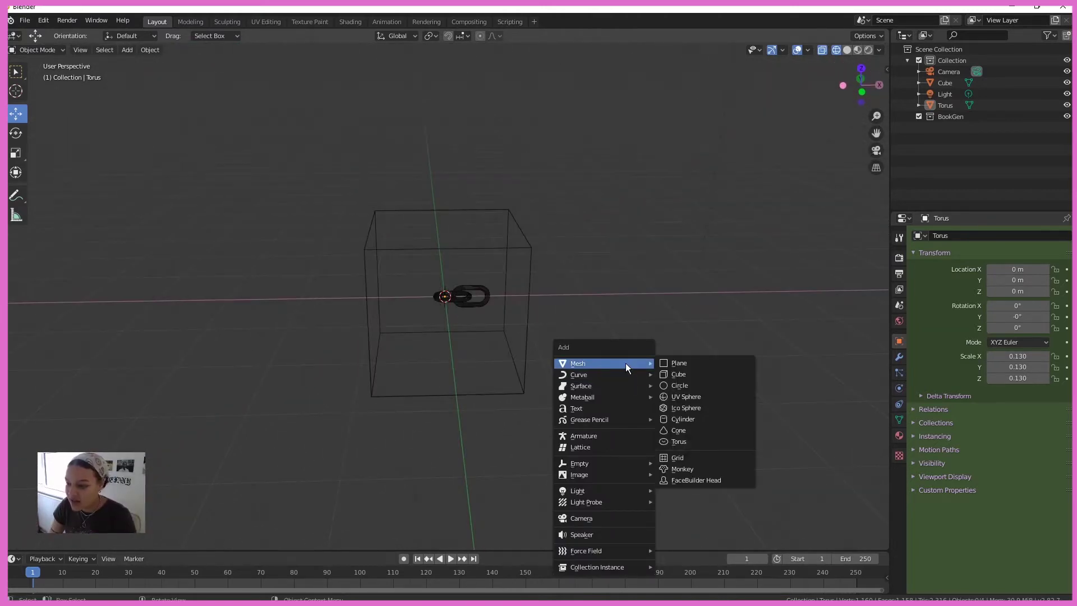
mouse_move(625, 373)
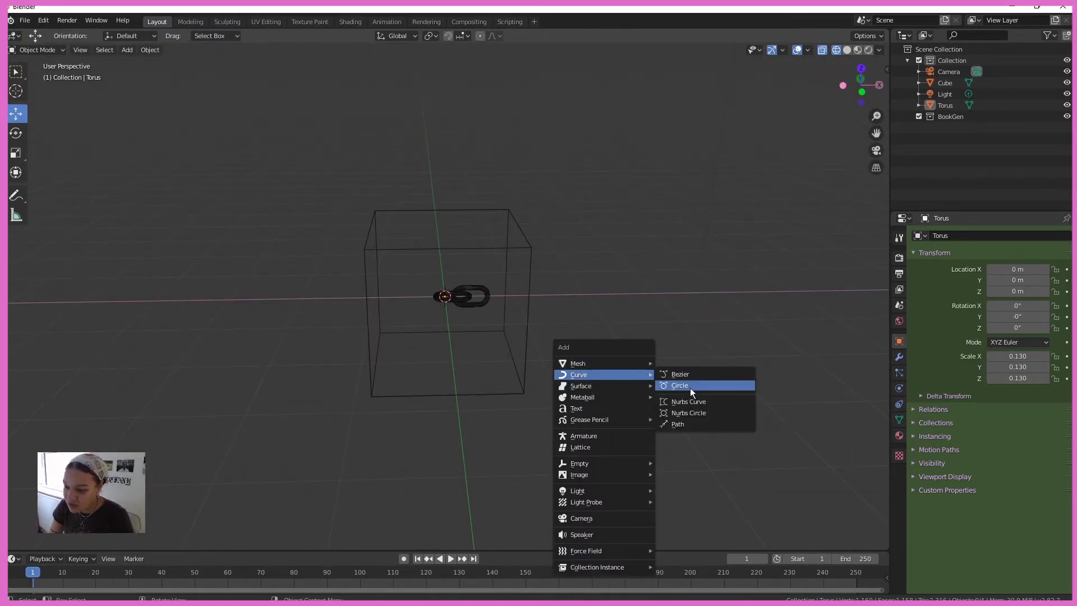
click(691, 389)
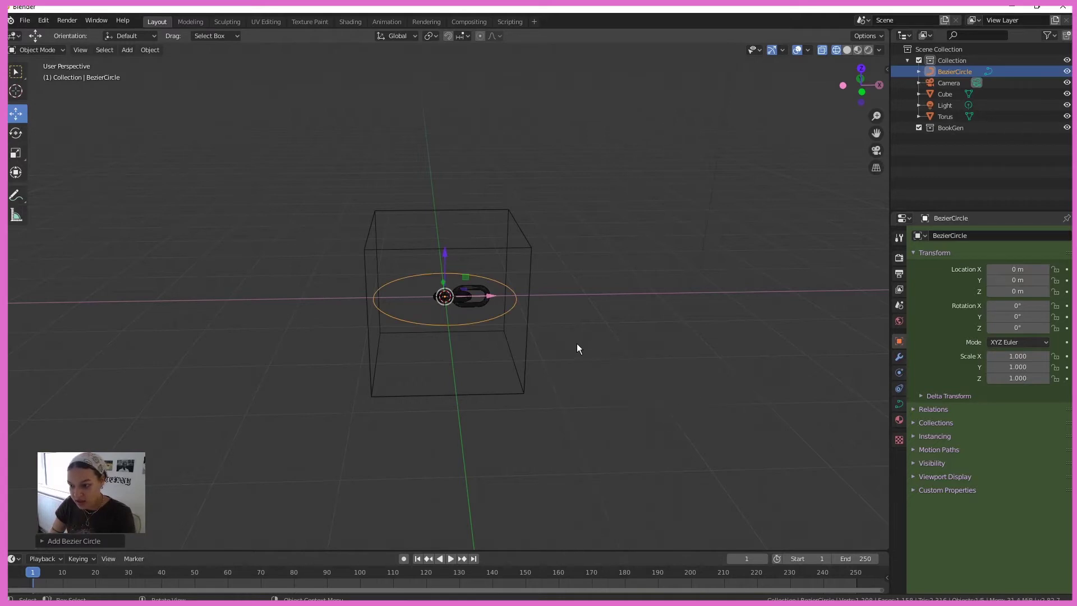
middle_drag(577, 347, 577, 377)
key(s)
click(667, 418)
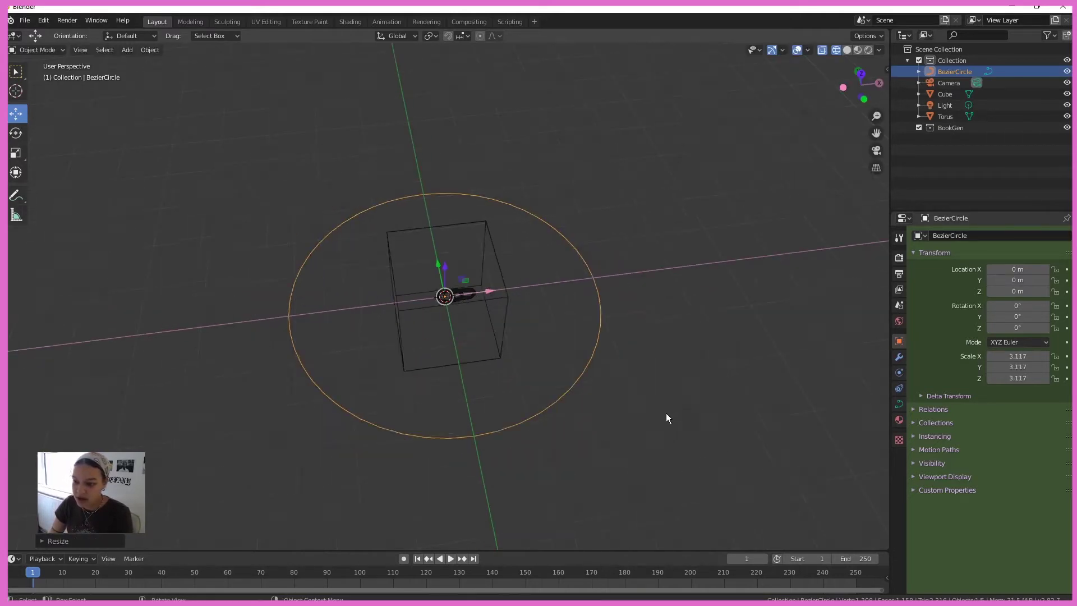
middle_drag(666, 417, 665, 413)
- Move the Bezier circle's four control points in top view to form the corners of a tall rectangle around the cube
key(Tab)
middle_drag(629, 355, 643, 429)
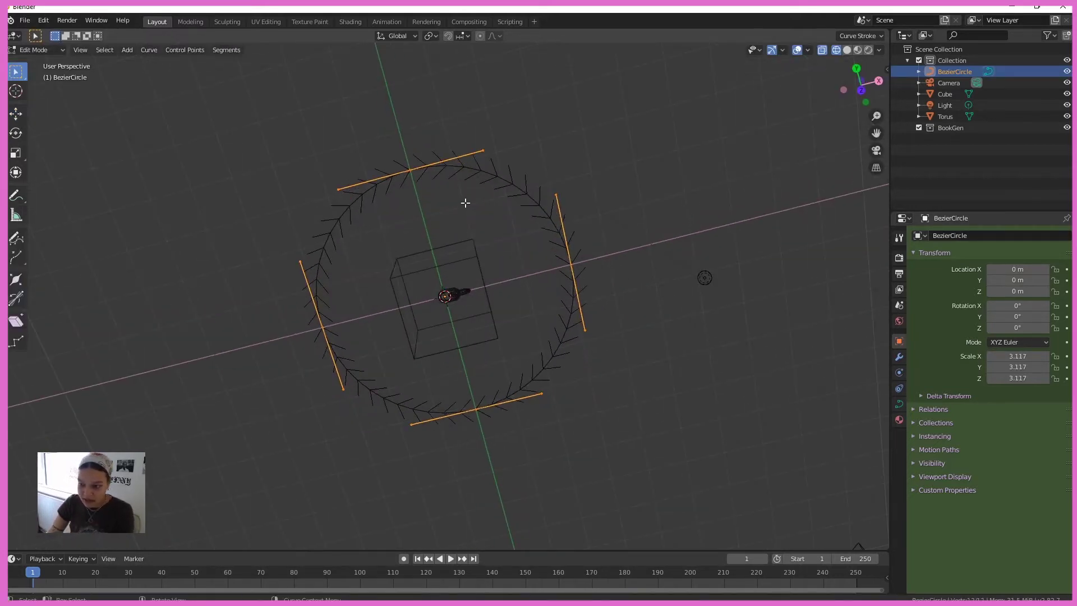
key(KP_7)
key(shift+space)
key(g)
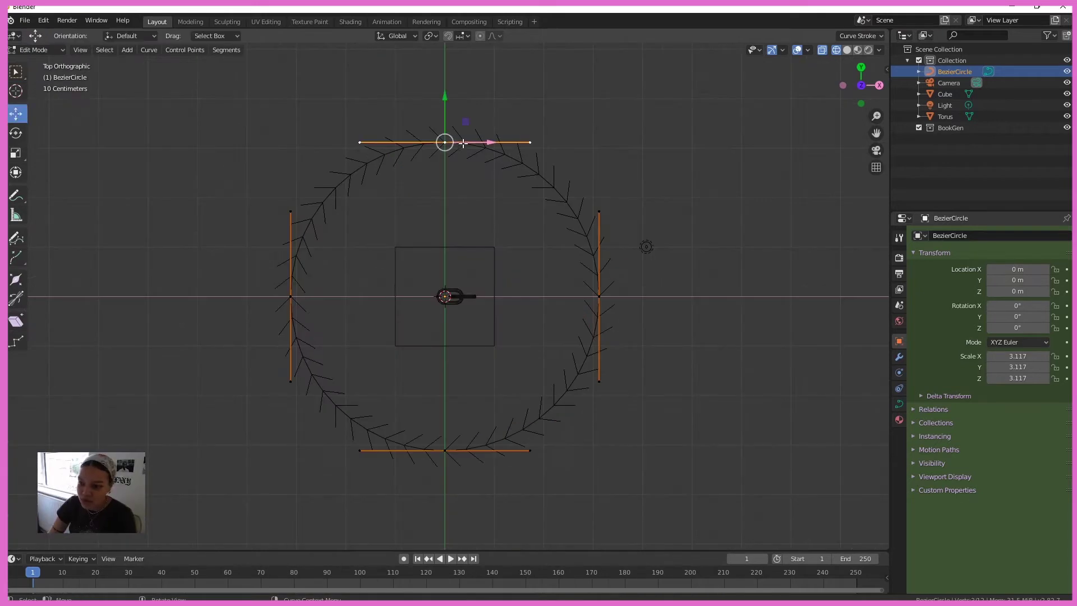
drag(463, 143, 575, 115)
drag(291, 275, 372, 80)
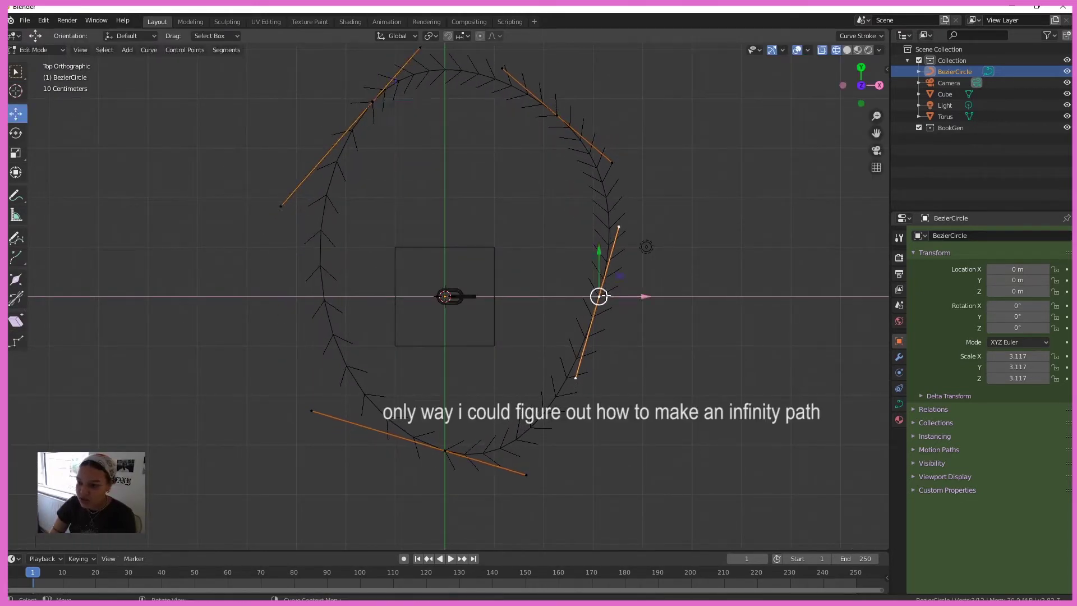
drag(599, 296, 562, 433)
drag(445, 450, 368, 438)
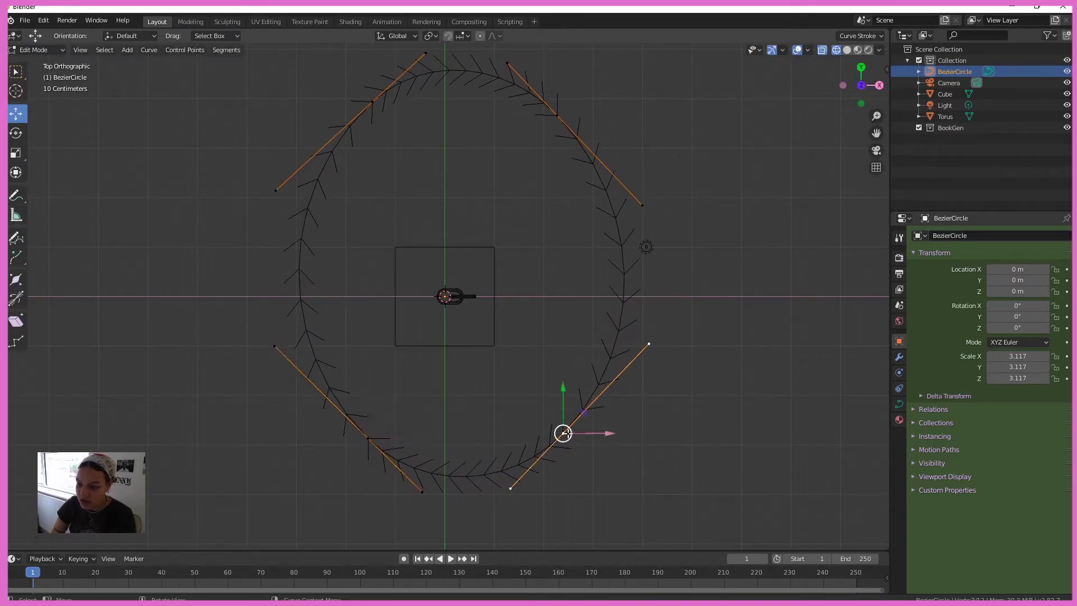
drag(563, 433, 563, 443)
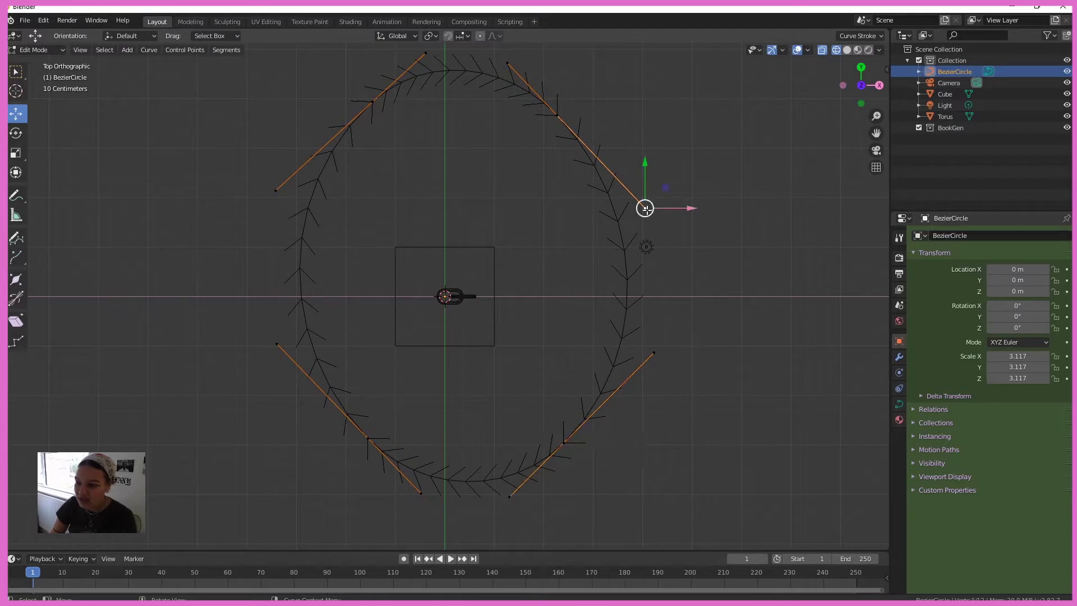
- Align the control point handles with the Y axis so both long sides of the curve run straight
drag(645, 209, 557, 204)
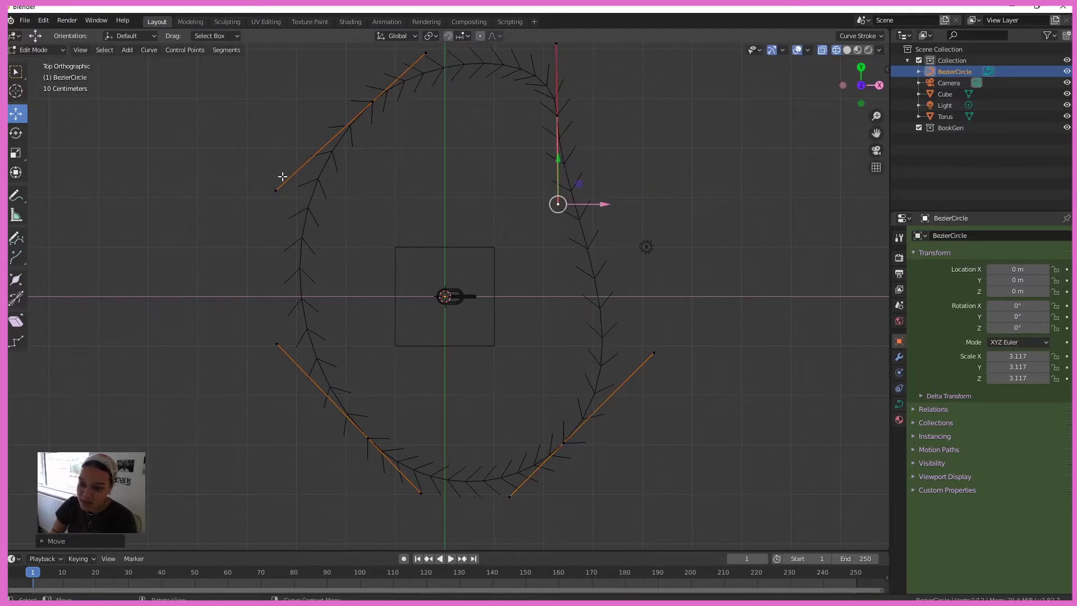
drag(288, 187, 389, 191)
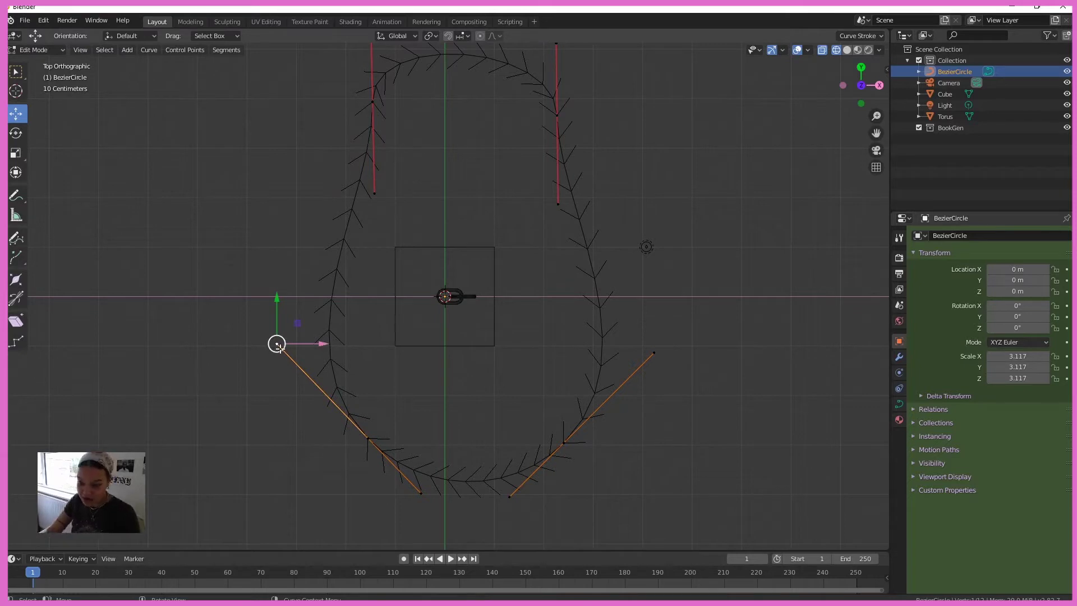
drag(277, 344, 374, 341)
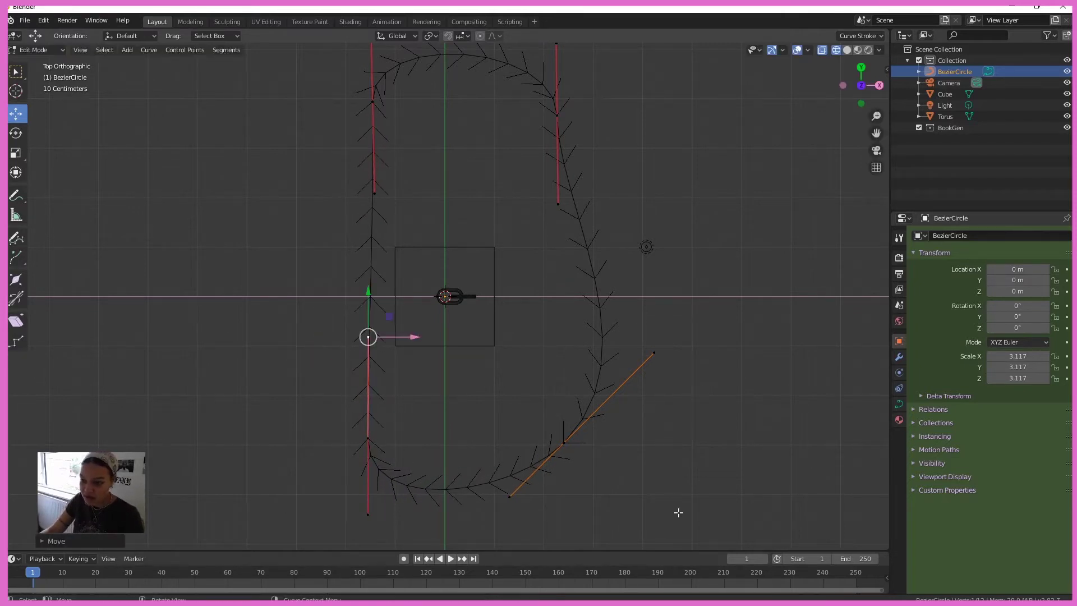
middle_drag(567, 436, 727, 351)
middle_drag(757, 281, 746, 303)
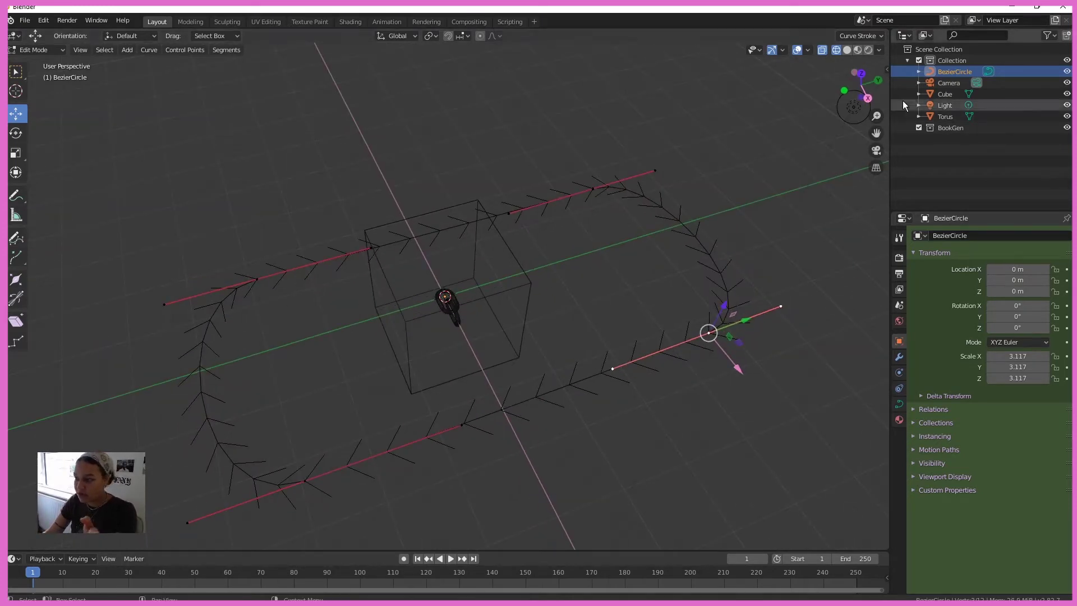
- Move the curve's upper-right control point across beyond its opposite long side so the path crosses itself into a figure-eight
click(860, 68)
scroll(615, 111, down, 1)
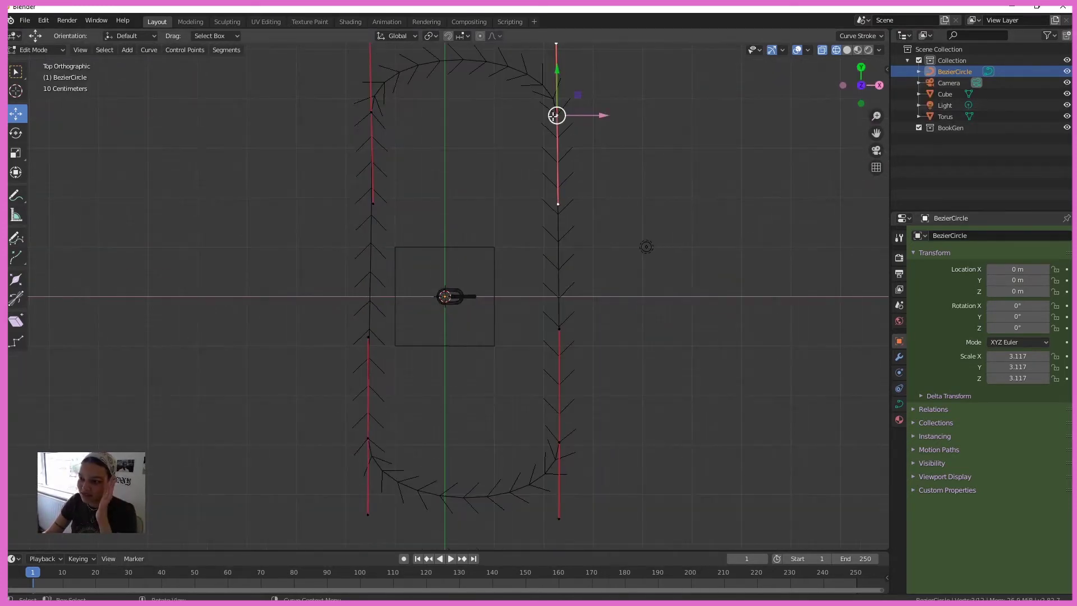
drag(553, 115, 213, 194)
middle_drag(471, 247, 533, 377)
scroll(553, 368, up, 3)
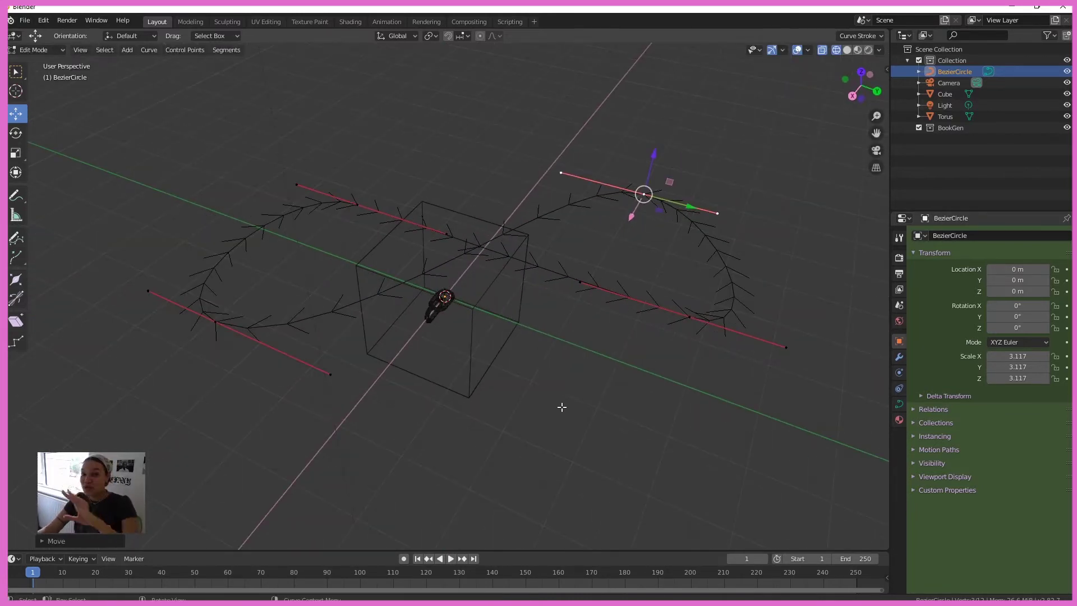
- In top view, rotate the handles of the upper loop's two control points to round that loop of the figure-eight
scroll(610, 409, down, 3)
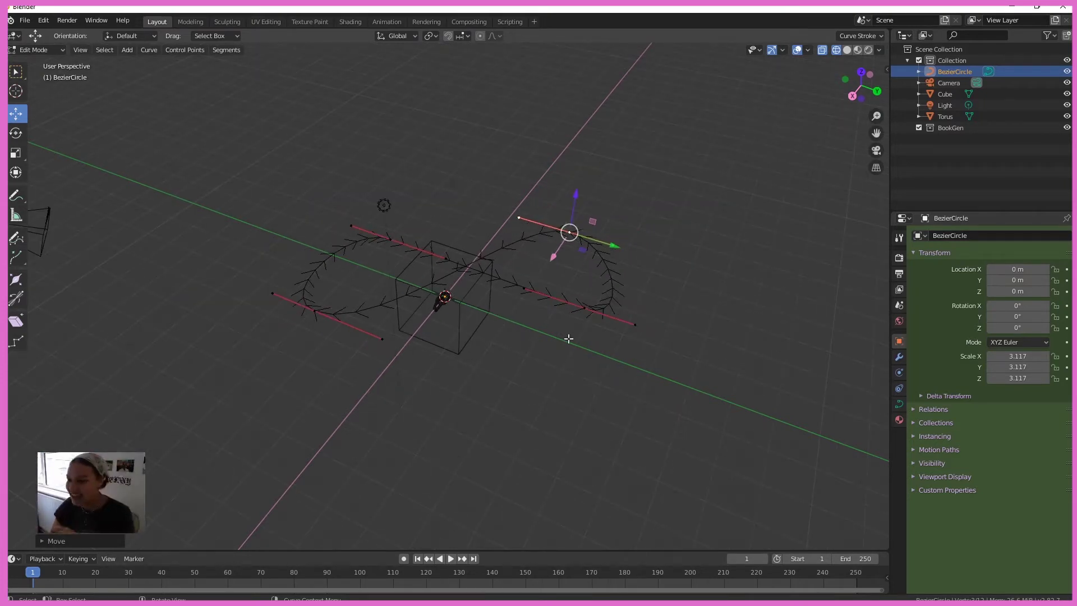
middle_drag(567, 339, 656, 226)
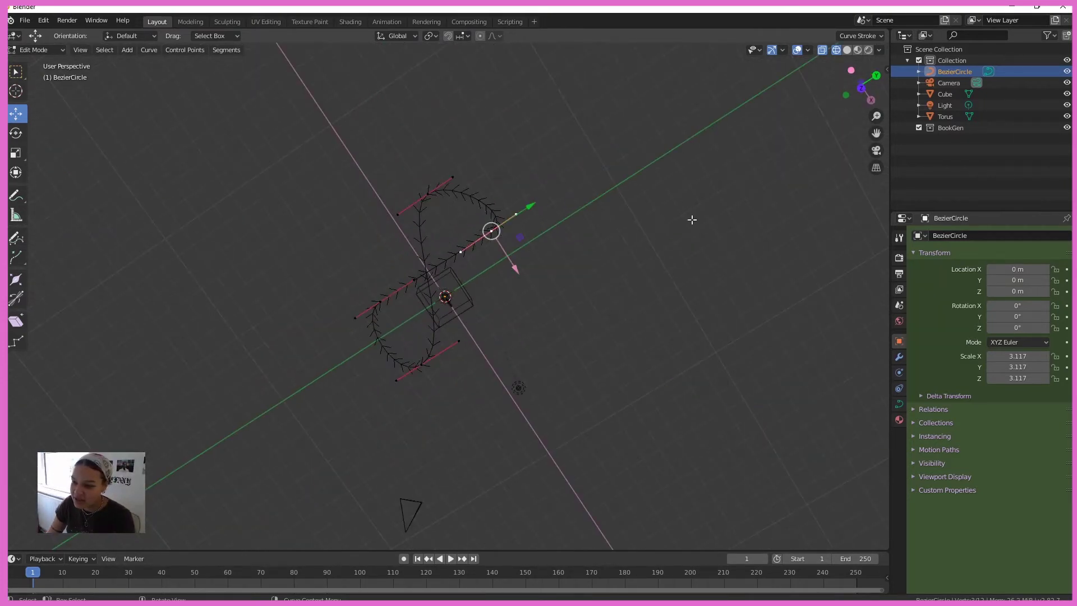
click(861, 88)
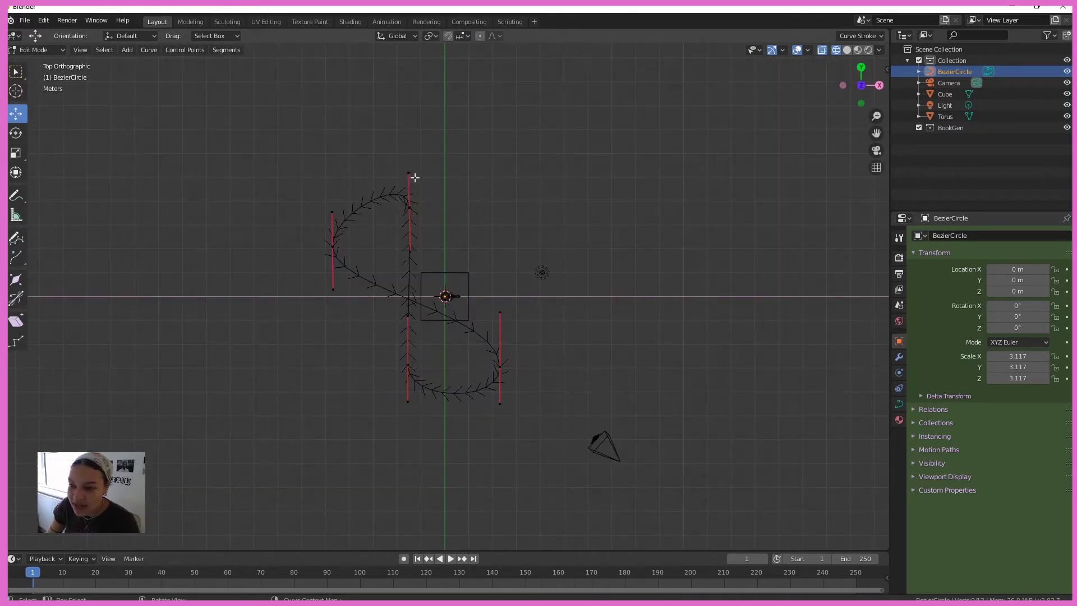
drag(408, 173, 375, 178)
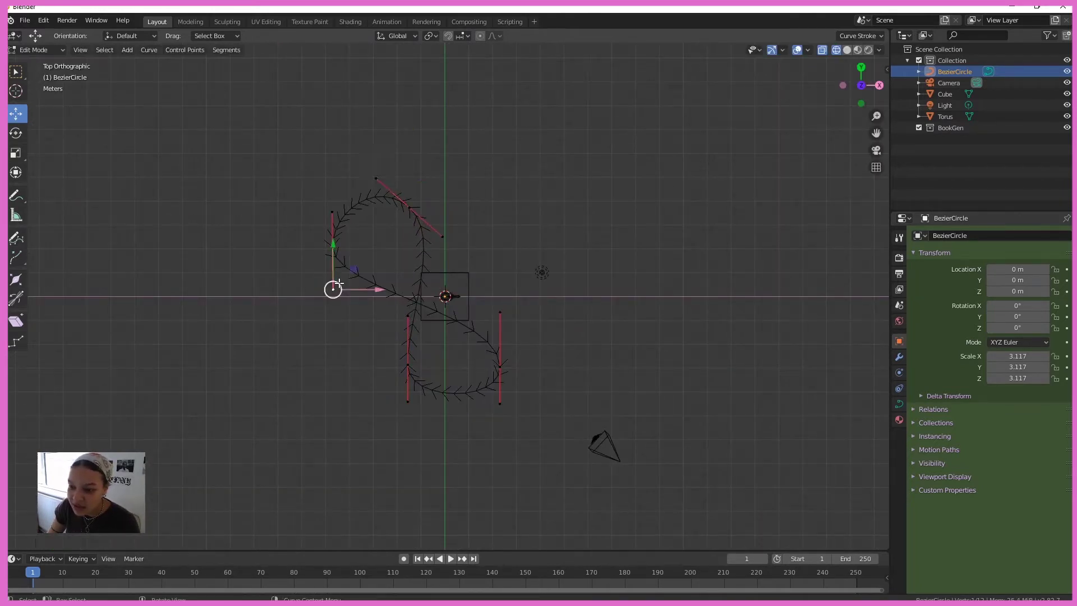
drag(338, 283, 351, 290)
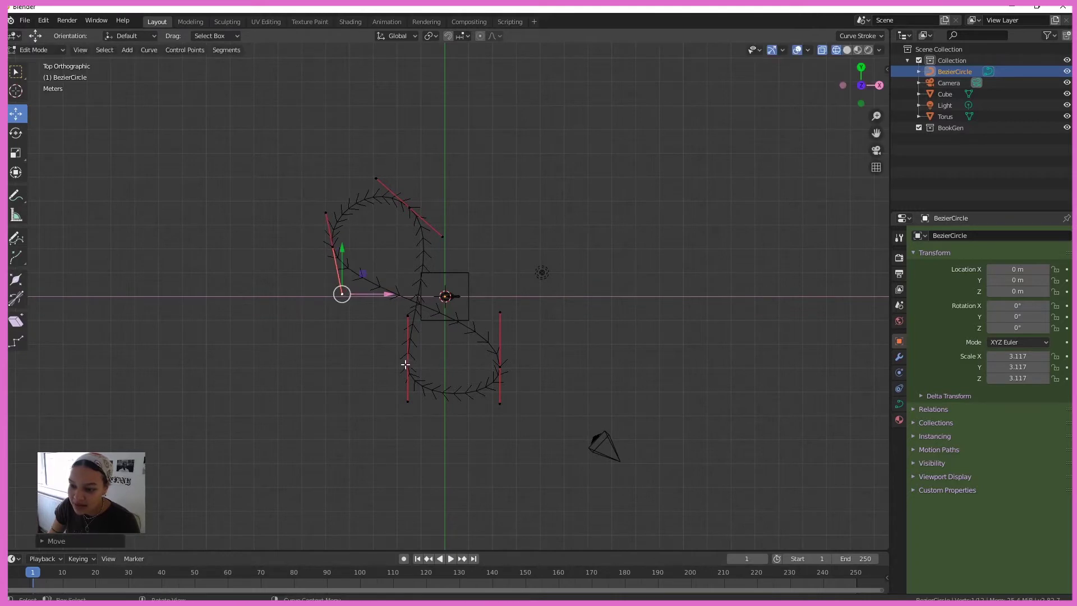
- Tilt the handles of the lower loop's left control point and move its right control point up to round that loop
drag(408, 402, 453, 415)
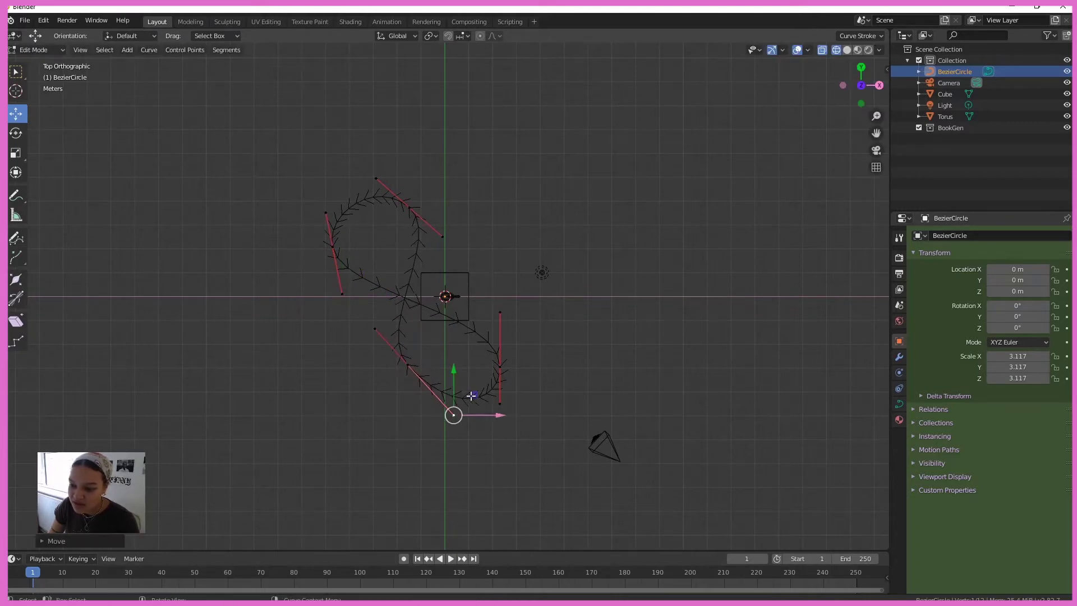
drag(506, 363, 494, 320)
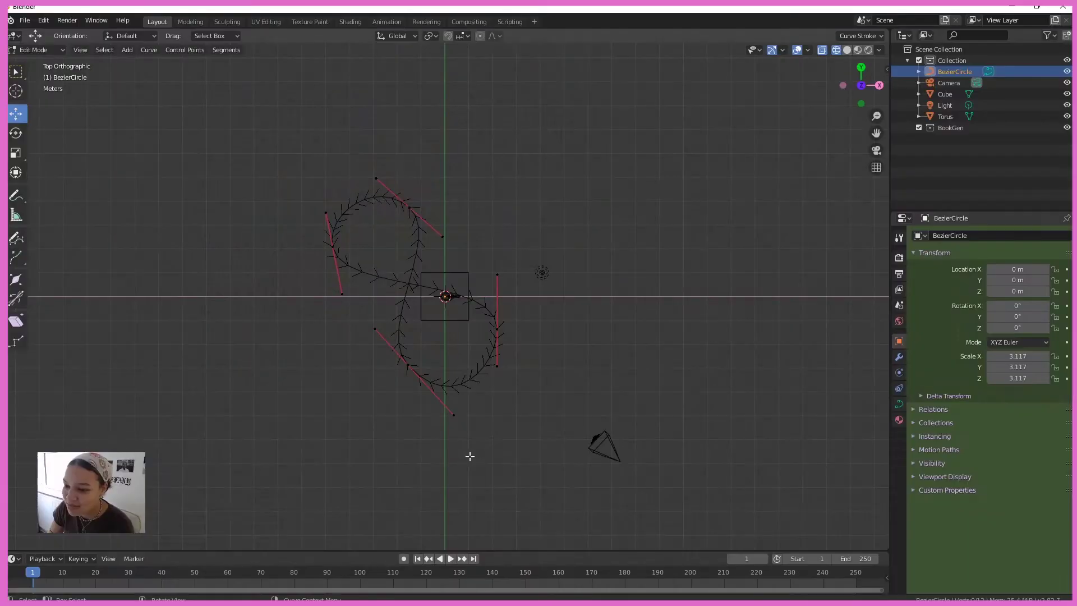
drag(449, 415, 450, 406)
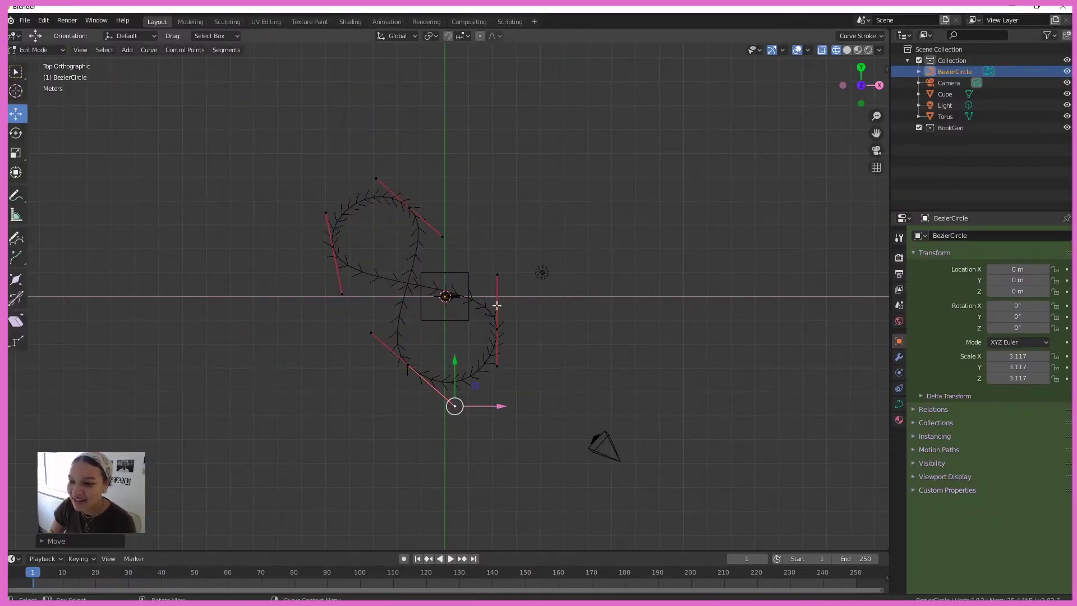
- Adjust the height of the curve's control points so the loops wrap around the cube, and display the scene in solid shading
middle_drag(665, 363, 534, 307)
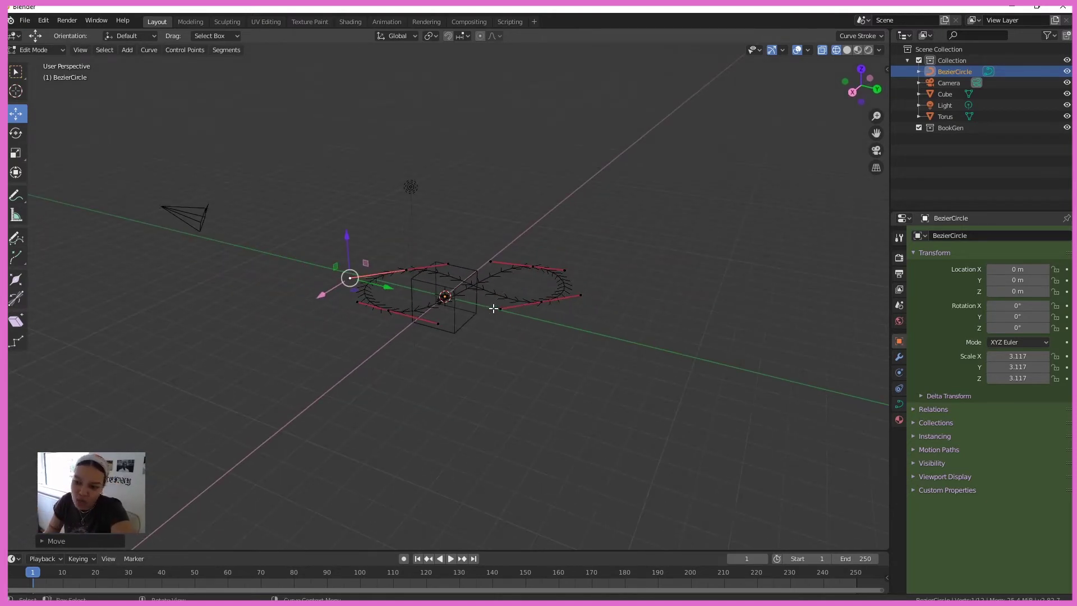
middle_drag(458, 337, 477, 350)
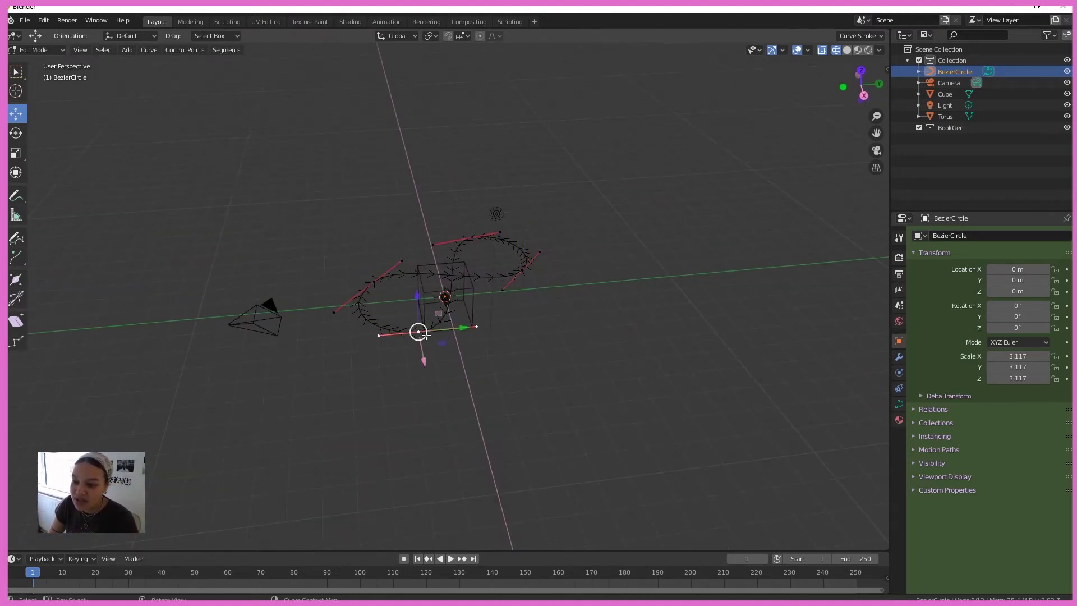
drag(416, 312, 481, 262)
middle_drag(481, 263, 517, 310)
mouse_move(484, 258)
middle_down()
mouse_move(458, 335)
mouse_move(469, 375)
mouse_move(511, 277)
middle_up()
key(shift+z)
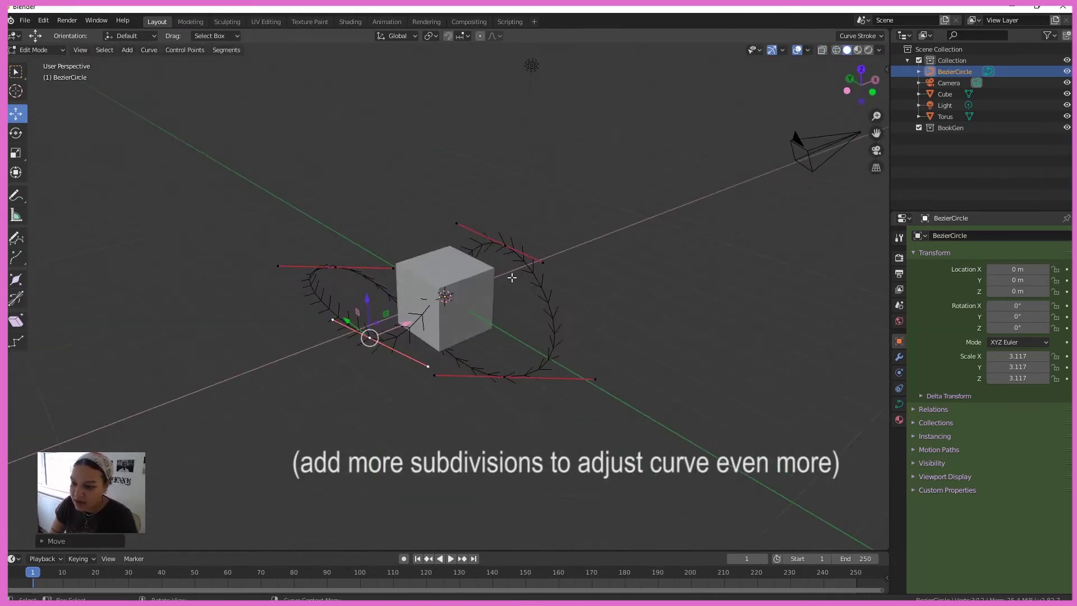
- Return to Object Mode, deselect everything and switch the viewport to wireframe shading
middle_drag(445, 263, 456, 481)
mouse_move(622, 450)
middle_down()
mouse_move(586, 437)
mouse_move(658, 363)
mouse_move(494, 339)
middle_up()
key(Tab)
key(alt+a)
key(z)
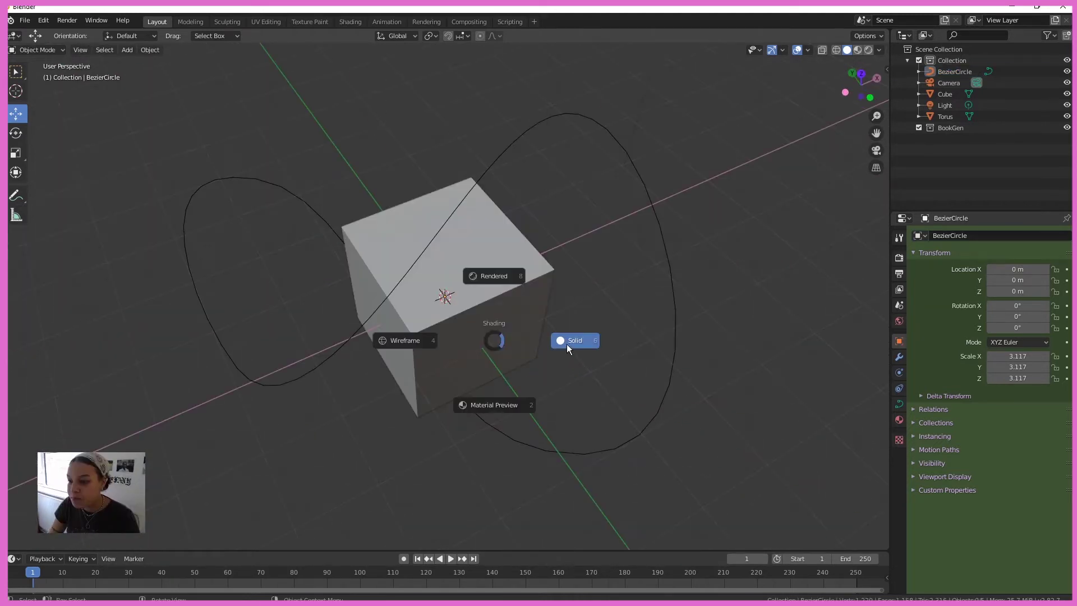
click(420, 352)
- Add an Array modifier to the torus chain links with a fixed count of 25
scroll(471, 286, up, 2)
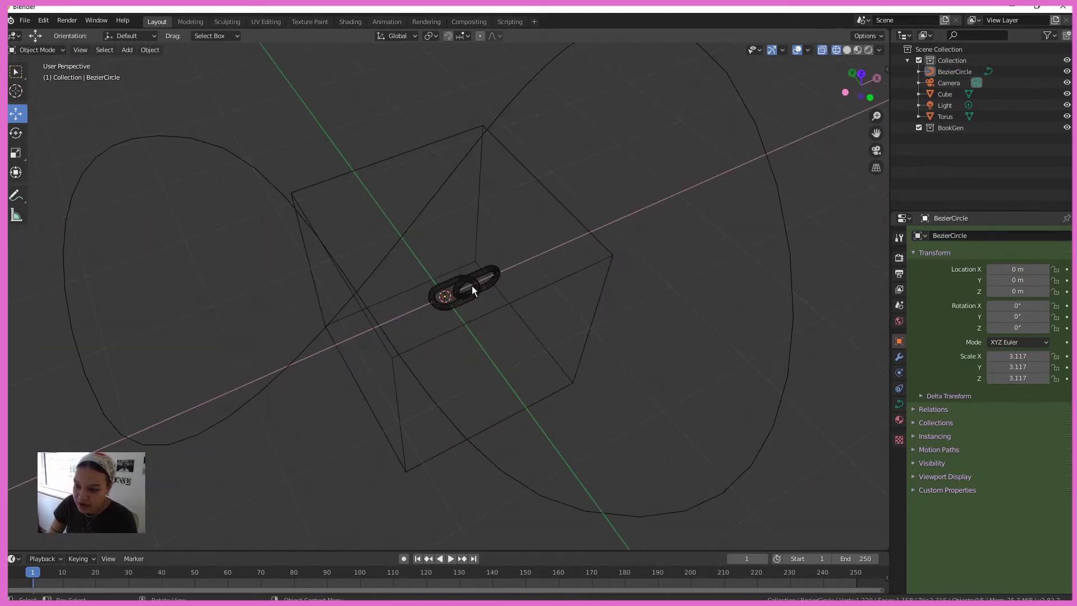
click(471, 285)
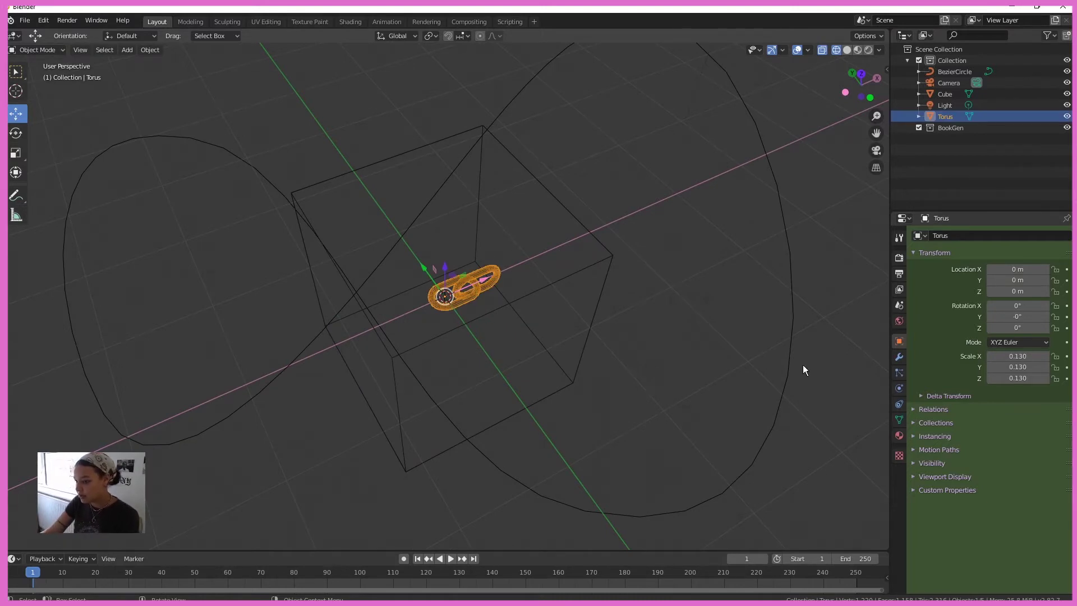
click(898, 357)
click(947, 242)
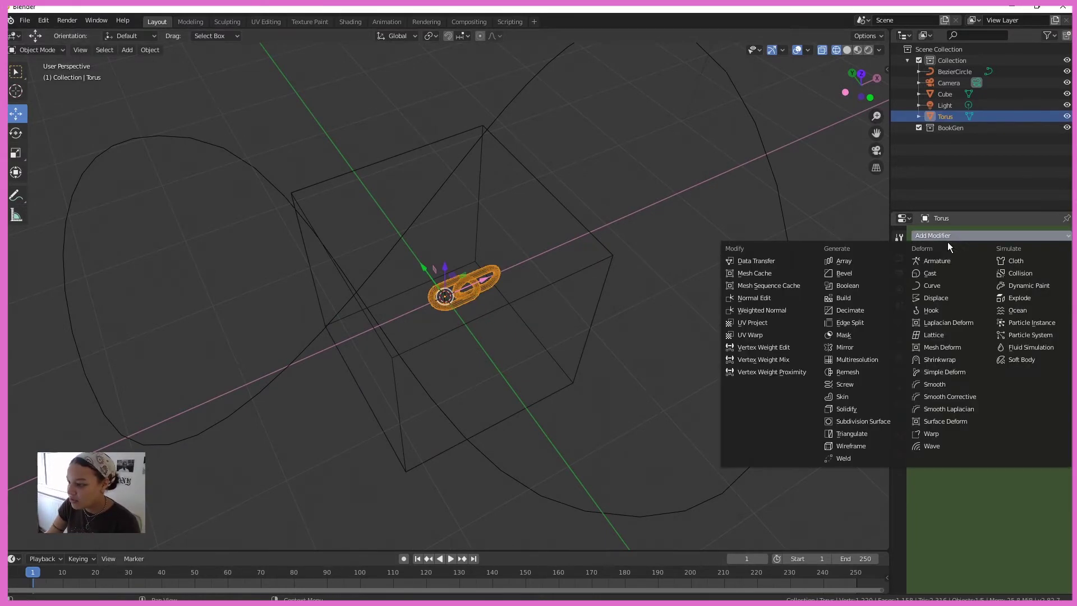
click(862, 261)
drag(954, 300, 1010, 300)
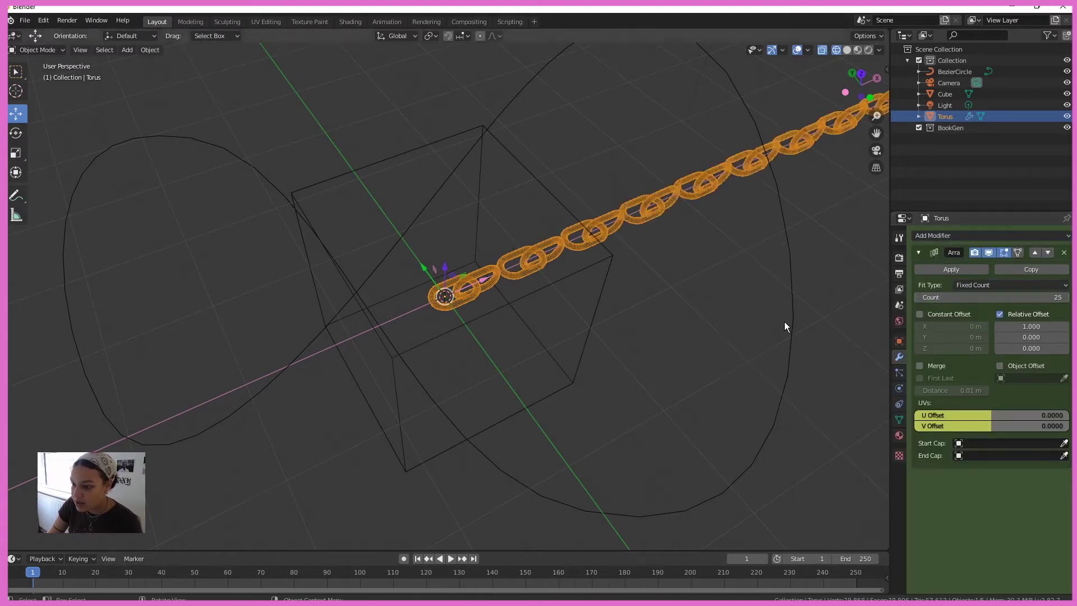
- Set the array's relative X offset to 0.740 so the repeated links interlock, and deselect the chain
middle_drag(784, 322, 520, 318)
scroll(519, 318, up, 4)
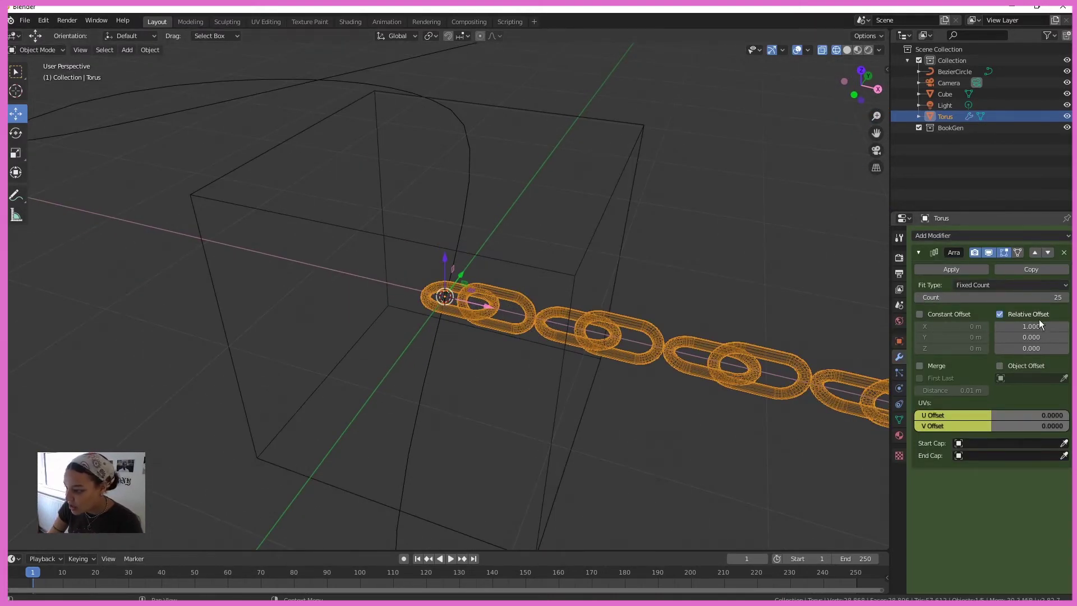
mouse_move(1031, 325)
mouse_down()
mouse_move(993, 326)
mouse_move(1055, 326)
mouse_move(1034, 327)
mouse_up()
click(716, 310)
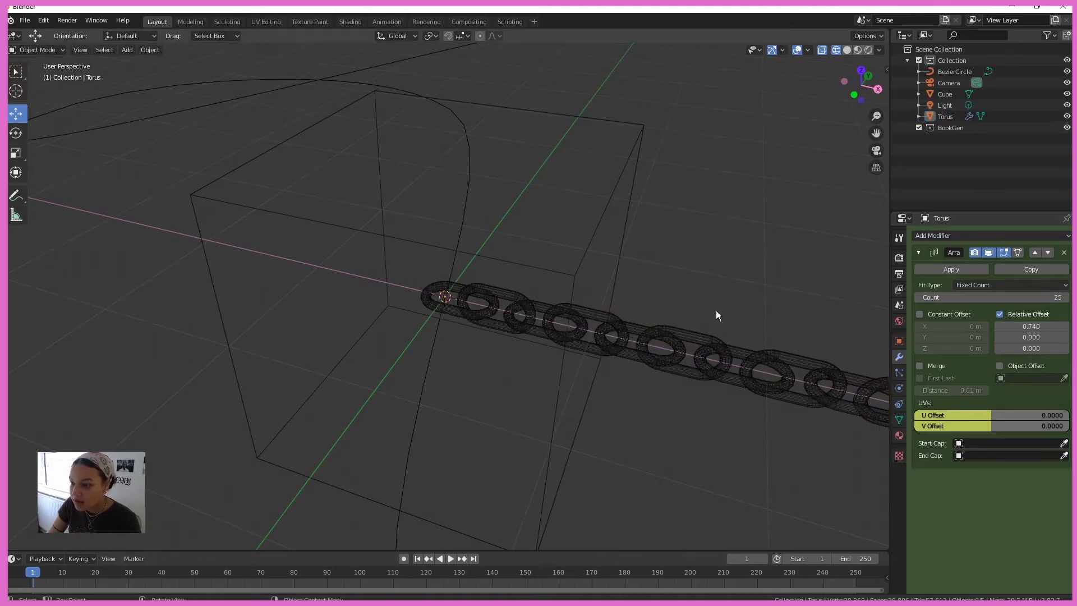
- Add a Curve modifier to the chain with BezierCircle as its object so the links follow the infinity-shaped path
scroll(715, 310, down, 4)
middle_drag(715, 311, 669, 308)
scroll(669, 309, up, 1)
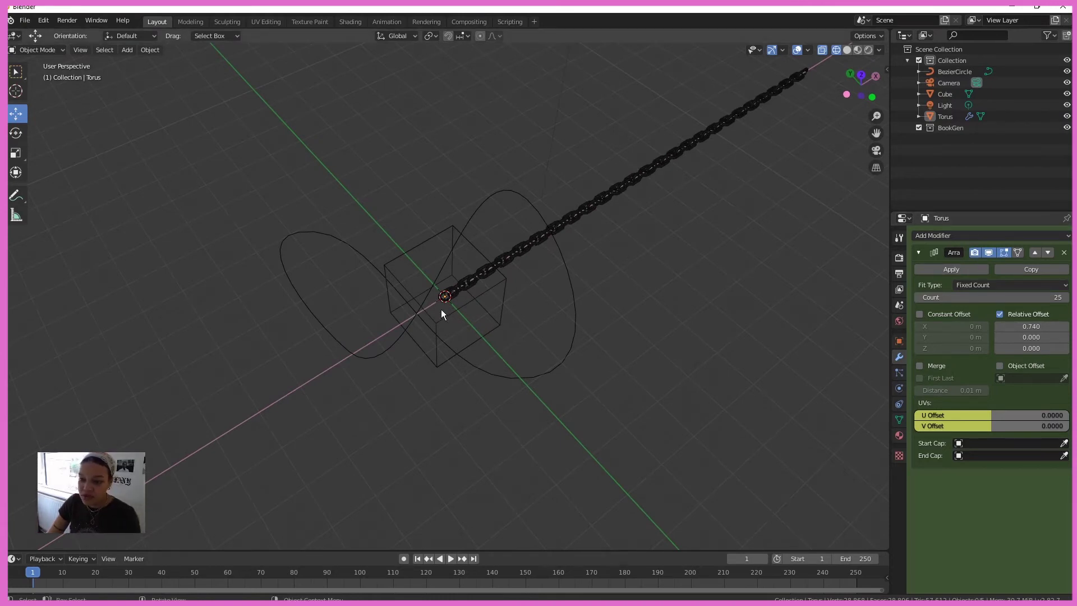
scroll(443, 309, up, 4)
scroll(468, 308, up, 2)
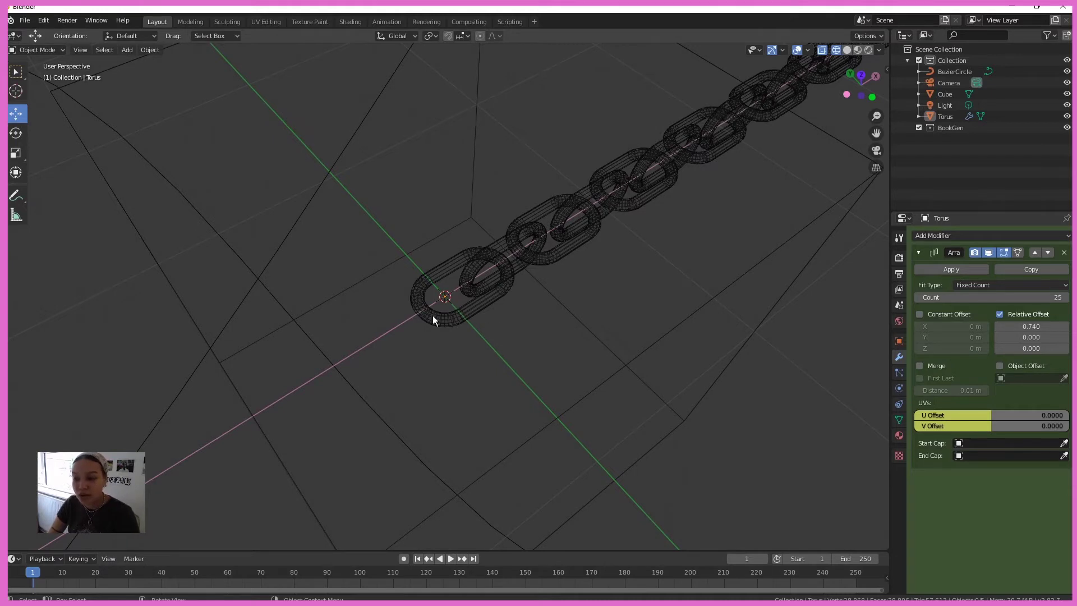
scroll(628, 308, down, 5)
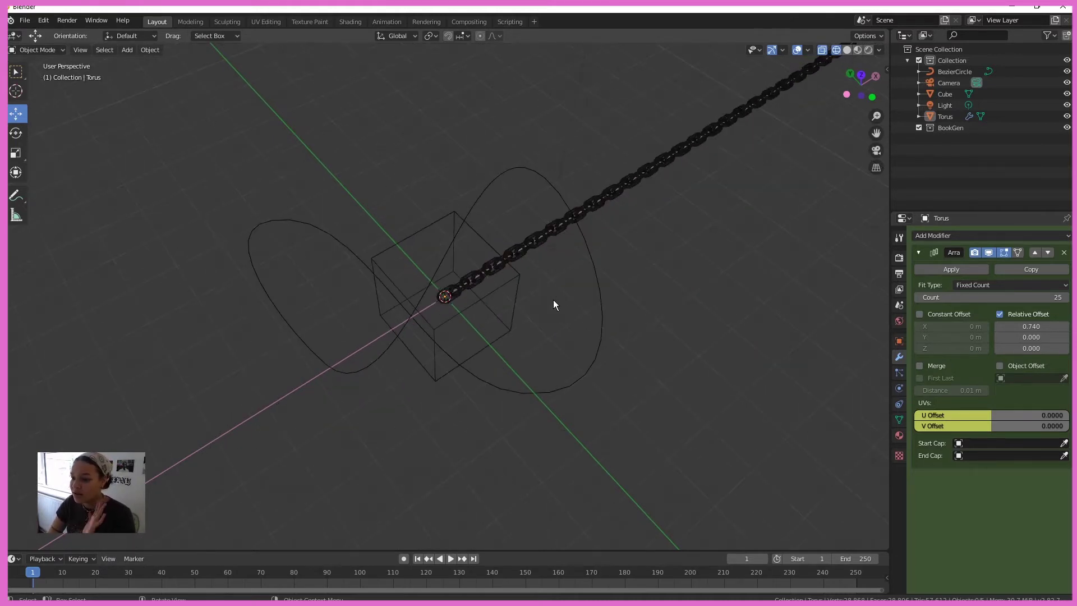
scroll(541, 314, up, 3)
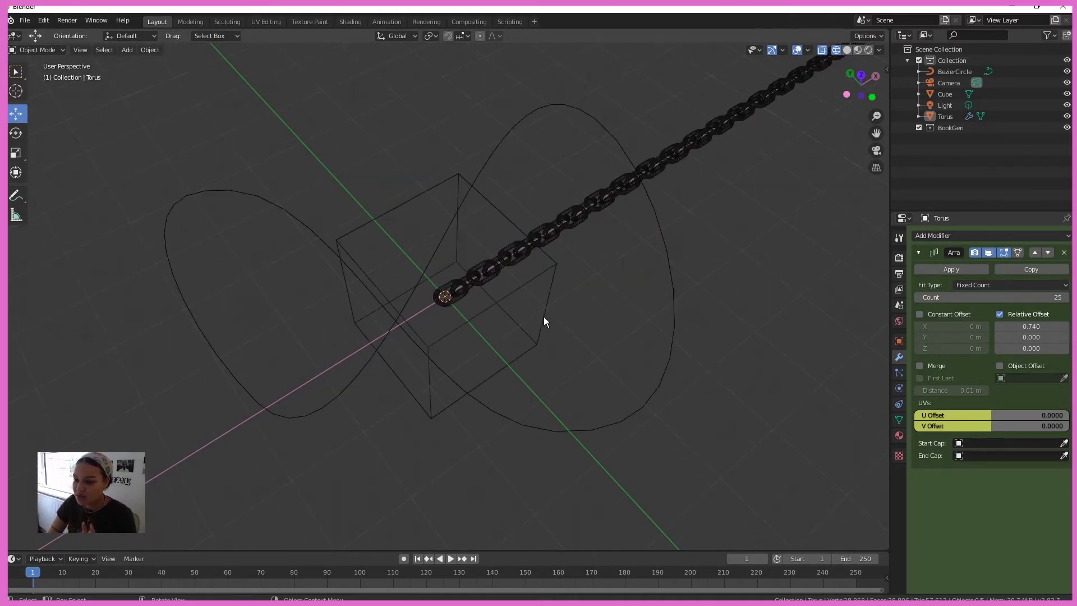
click(953, 236)
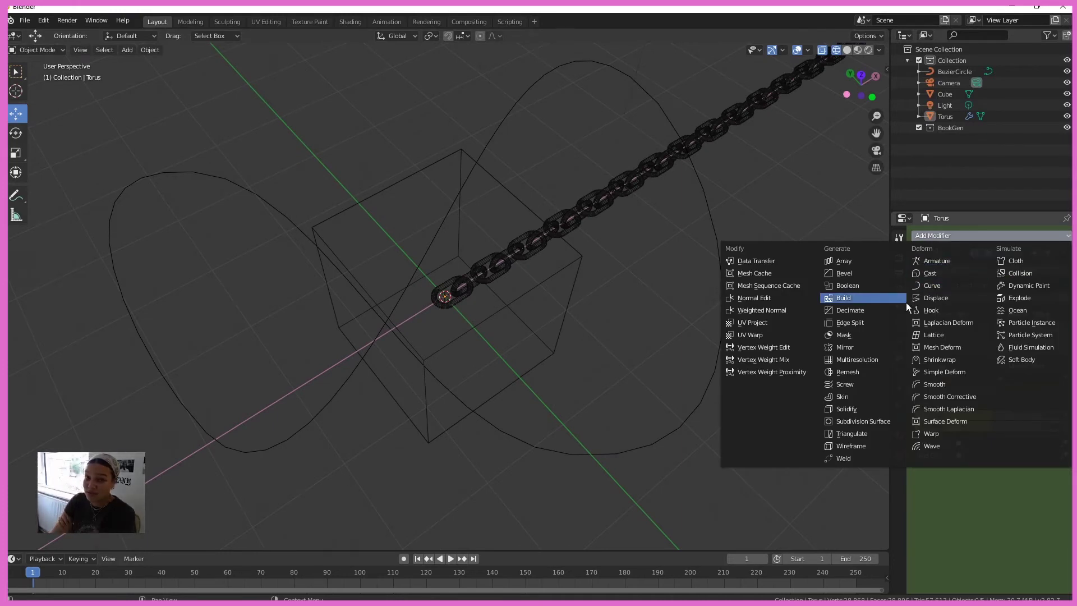
click(935, 285)
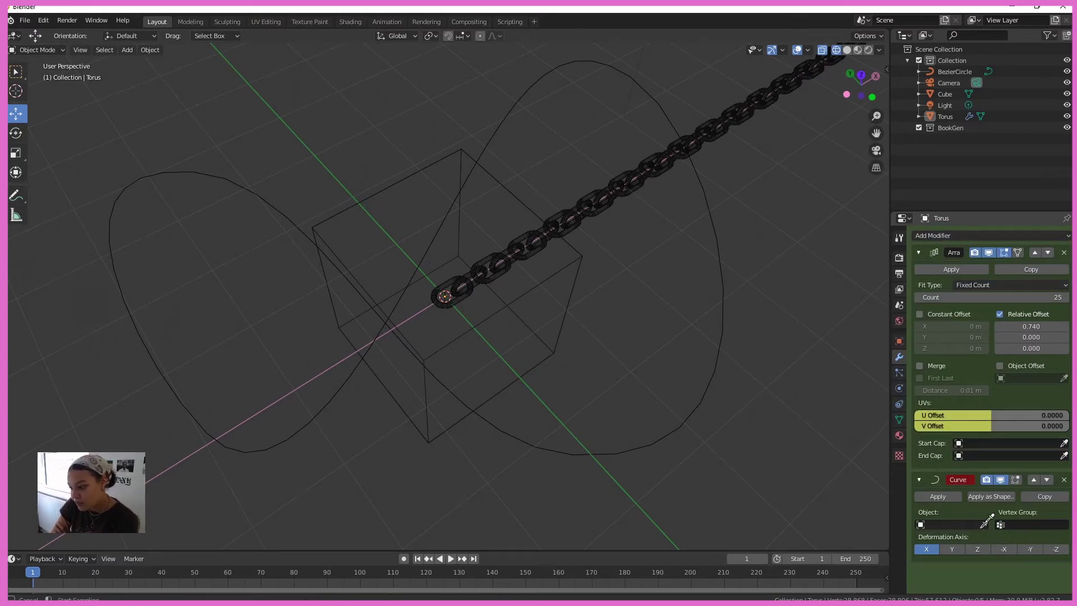
click(700, 403)
- Raise the array count to 42 so the chain fills the whole curve, and display it in solid shading
middle_drag(656, 370, 866, 408)
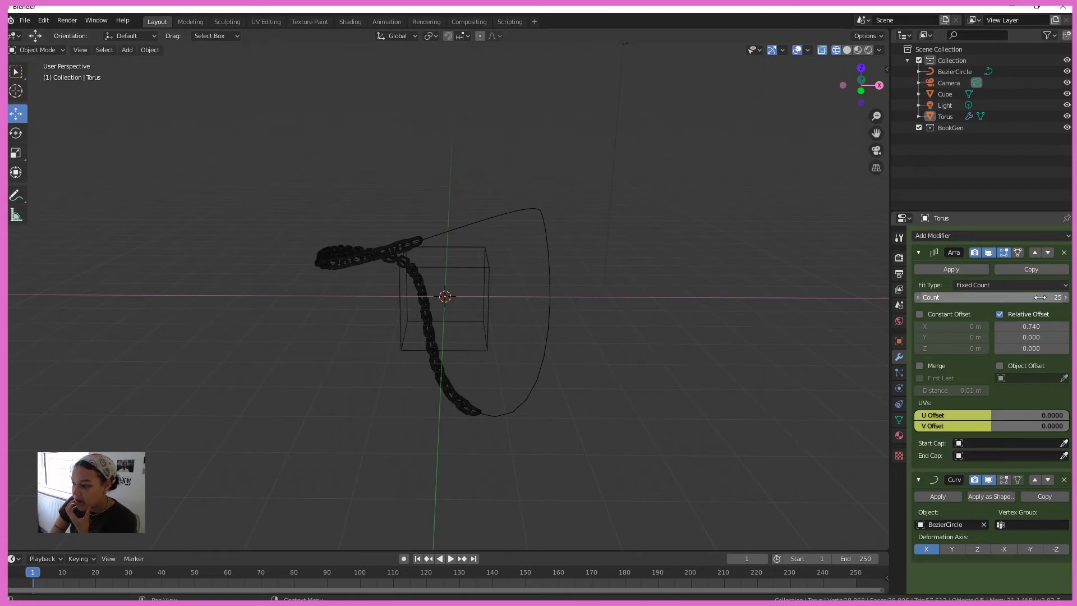
drag(987, 297, 1021, 297)
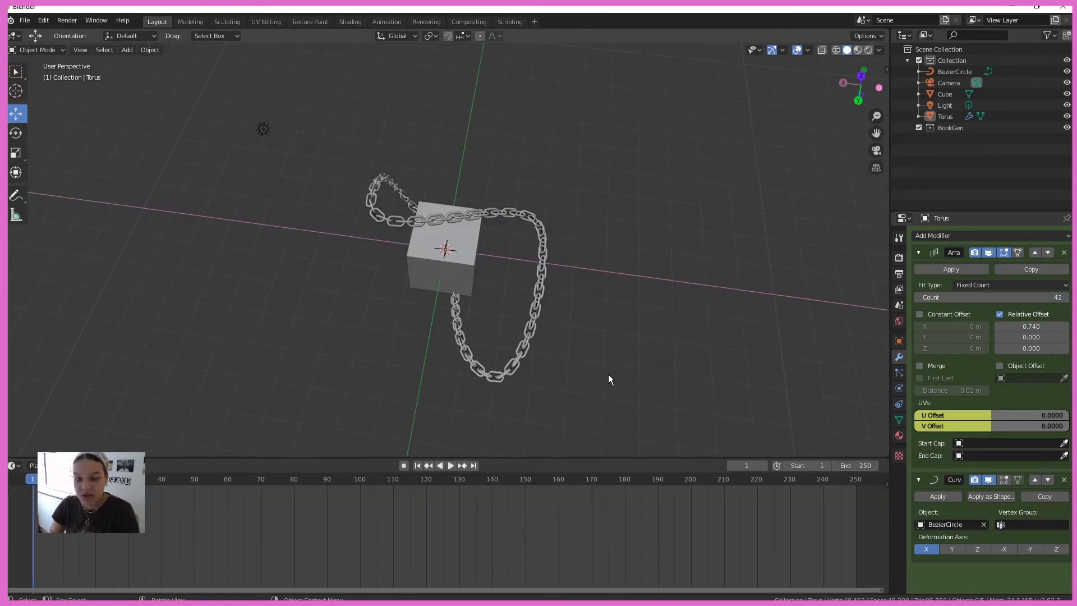
middle_drag(689, 320, 391, 234)
scroll(389, 234, up, 2)
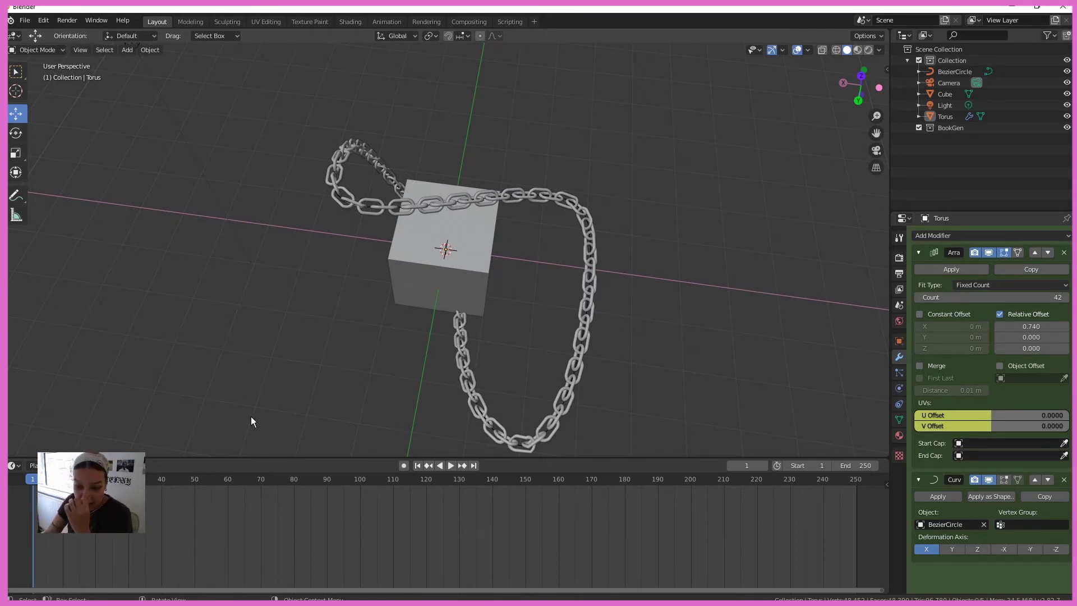
- Insert a location keyframe for the chain at frame 1, and play the timeline forward to frame 241
key(n)
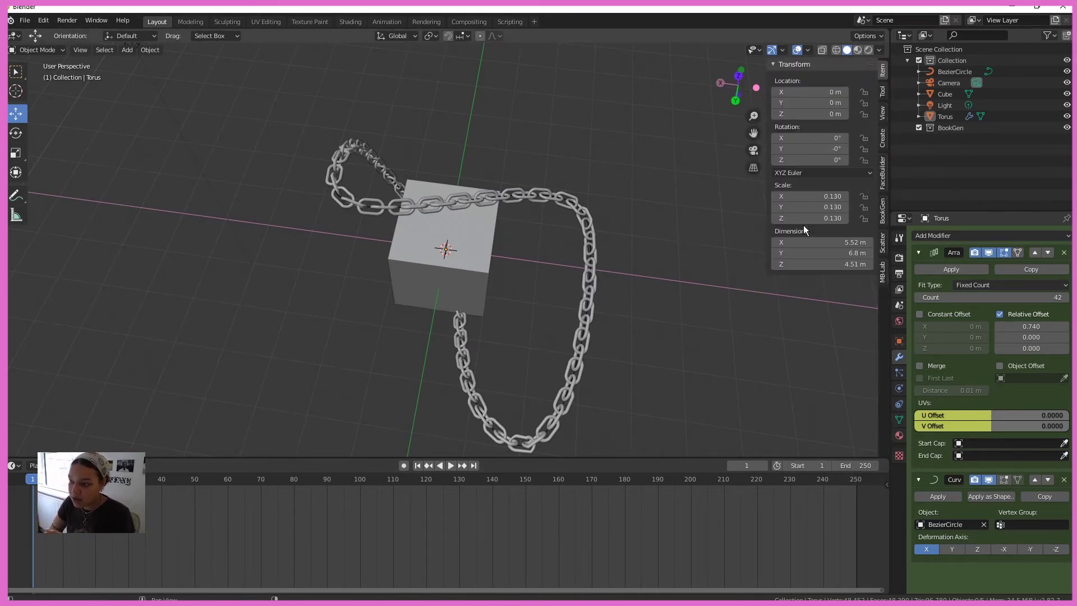
click(583, 230)
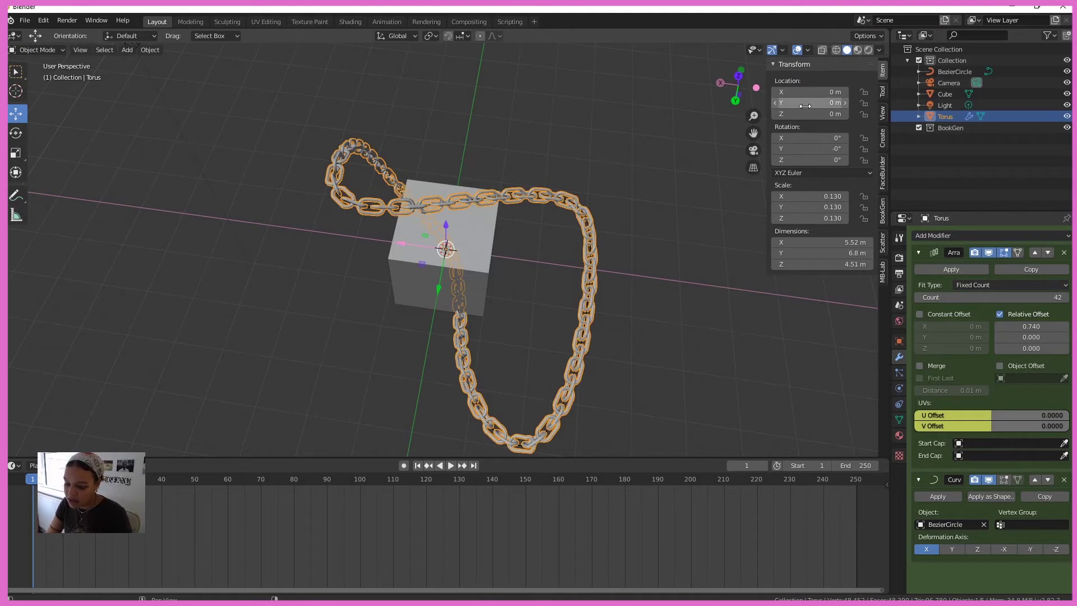
key(i)
key(space)
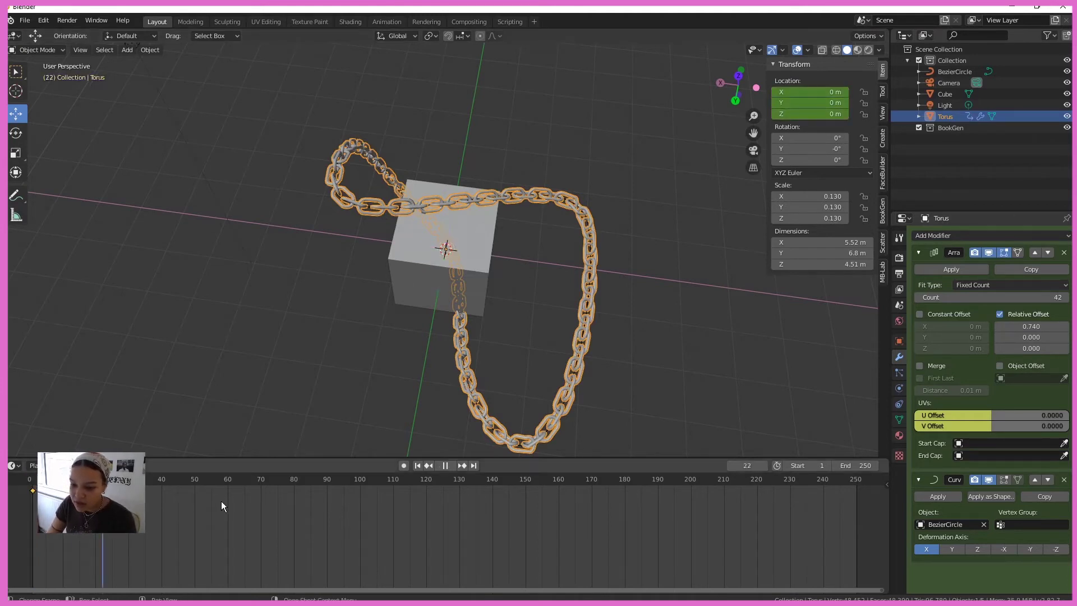
key(space)
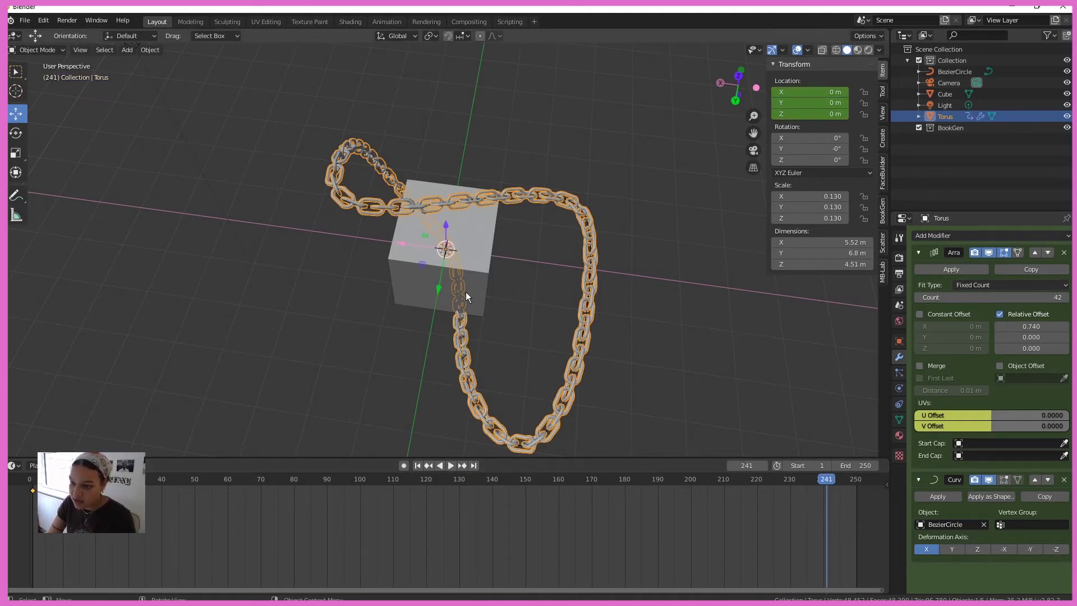
middle_drag(465, 291, 532, 308)
drag(486, 266, 539, 280)
key(ctrl+z)
- Move the chain along the X axis to about 30.39 m and insert a location keyframe for it at frame 241
middle_drag(468, 300, 603, 305)
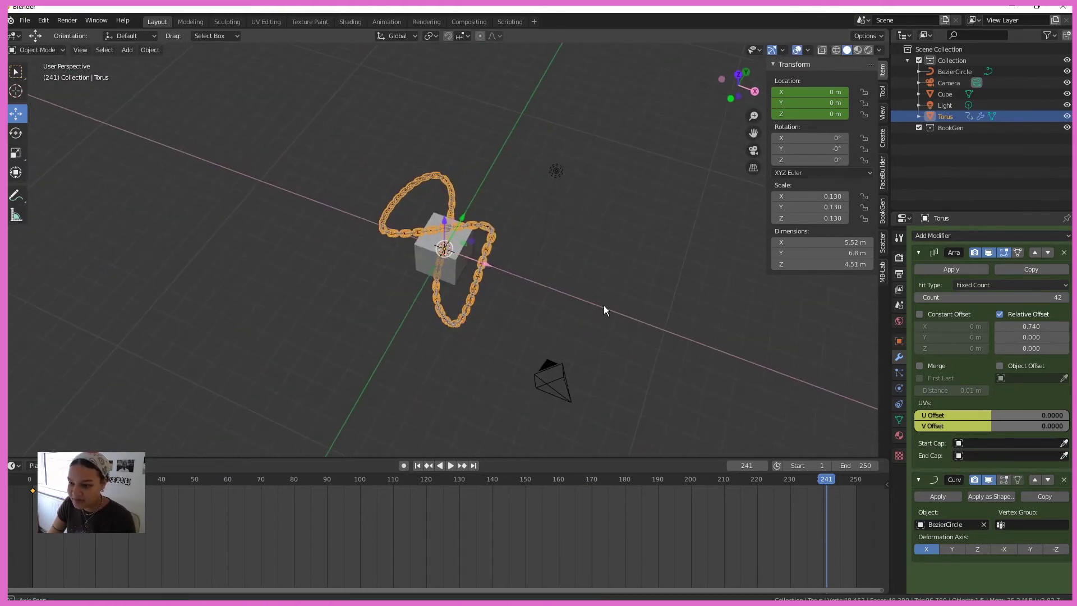
key(g)
key(x)
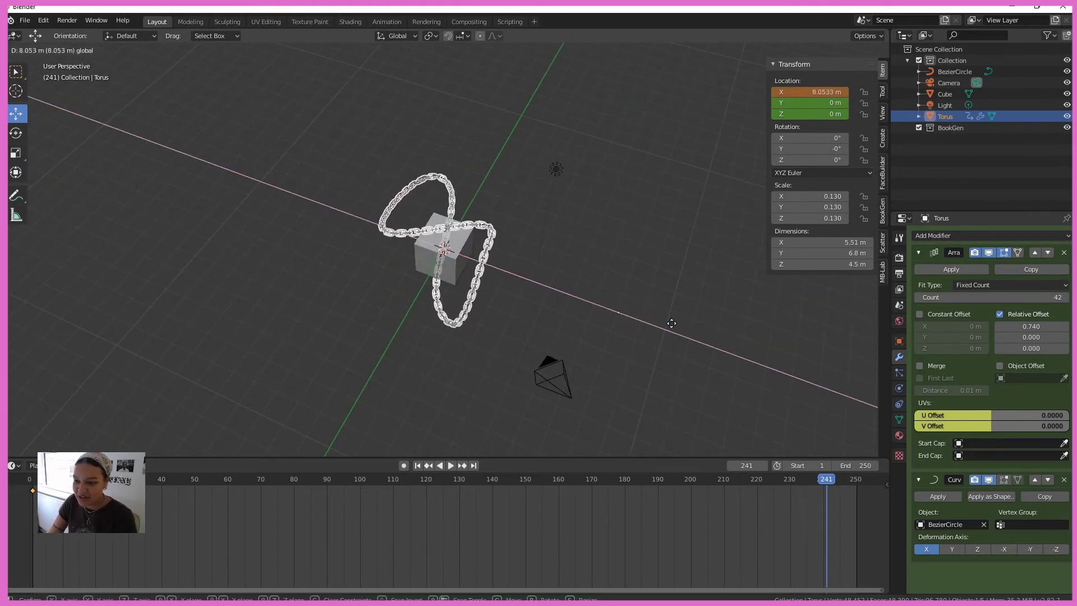
click(715, 342)
scroll(706, 343, down, 3)
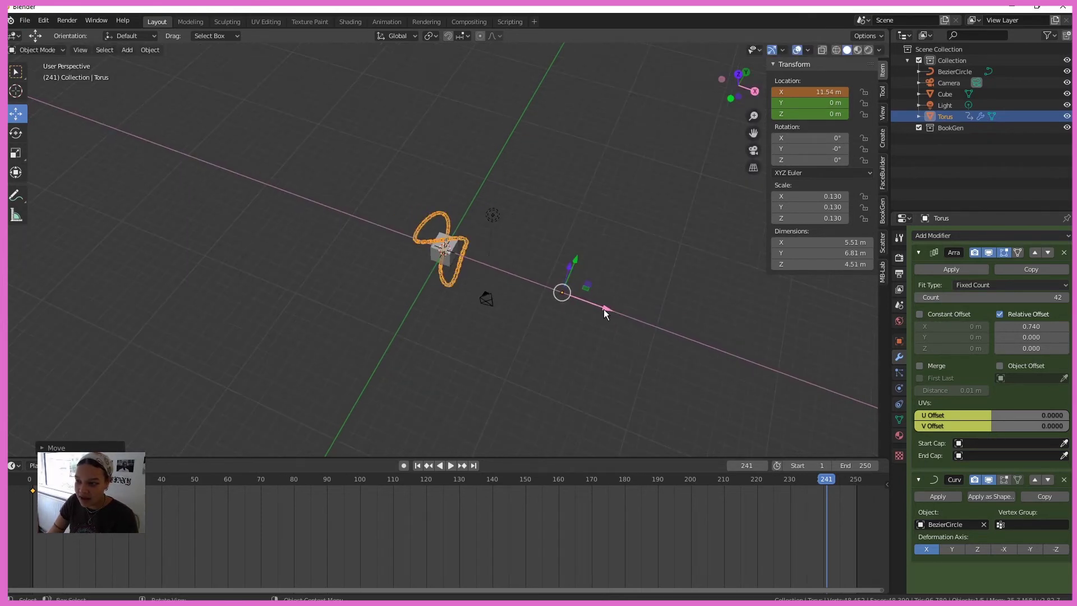
key(g)
key(x)
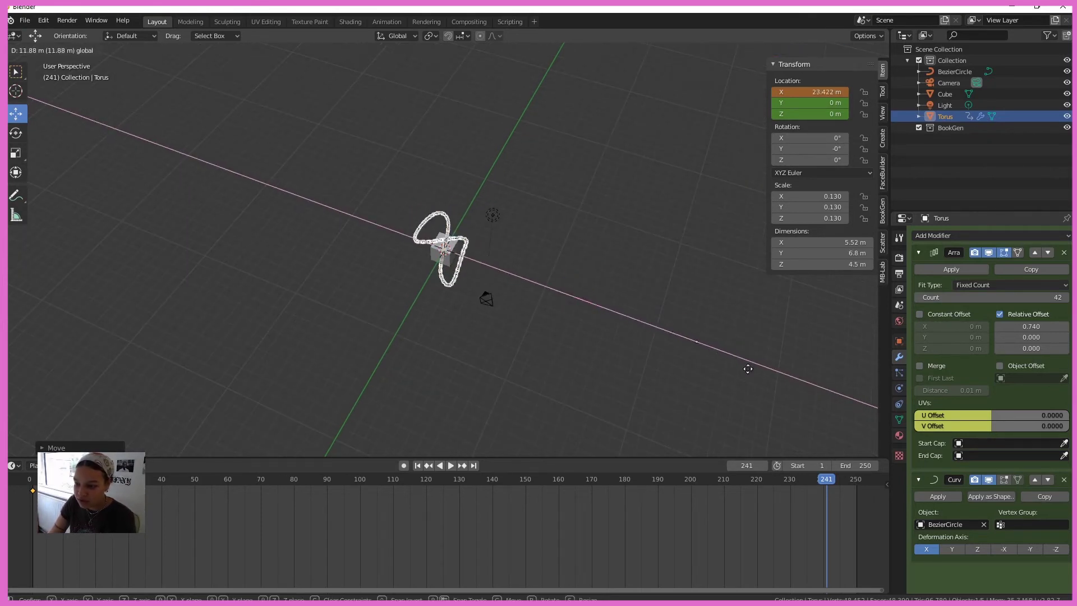
click(823, 405)
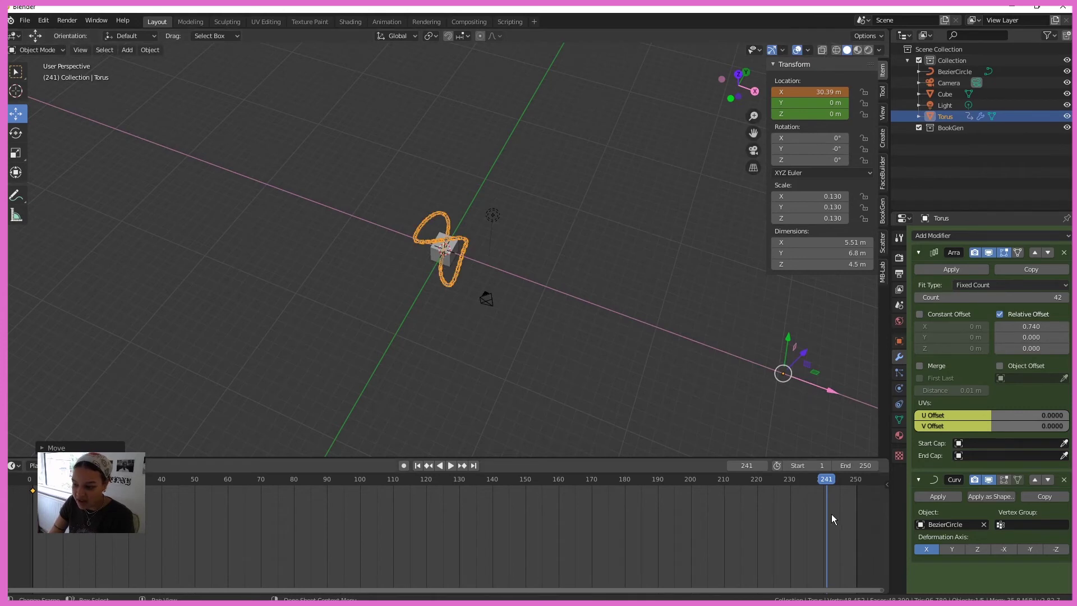
key(i)
- Preview the chain animation through the camera with the chain deselected, stop playback at frame 38, and inspect the scene from other angles
scroll(437, 281, up, 2)
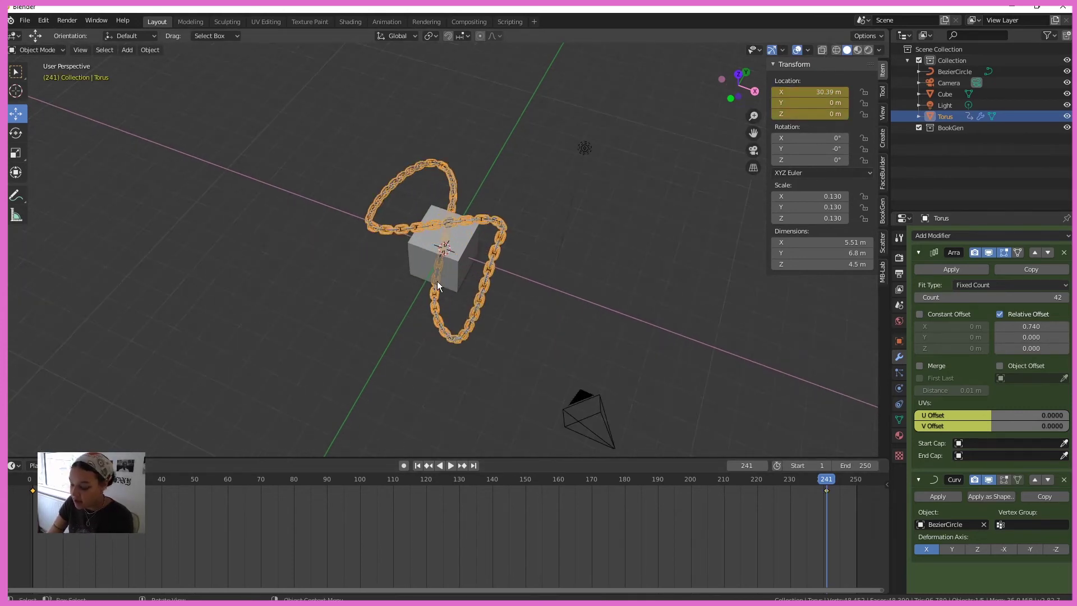
key(KP_0)
scroll(508, 253, down, 3)
key(space)
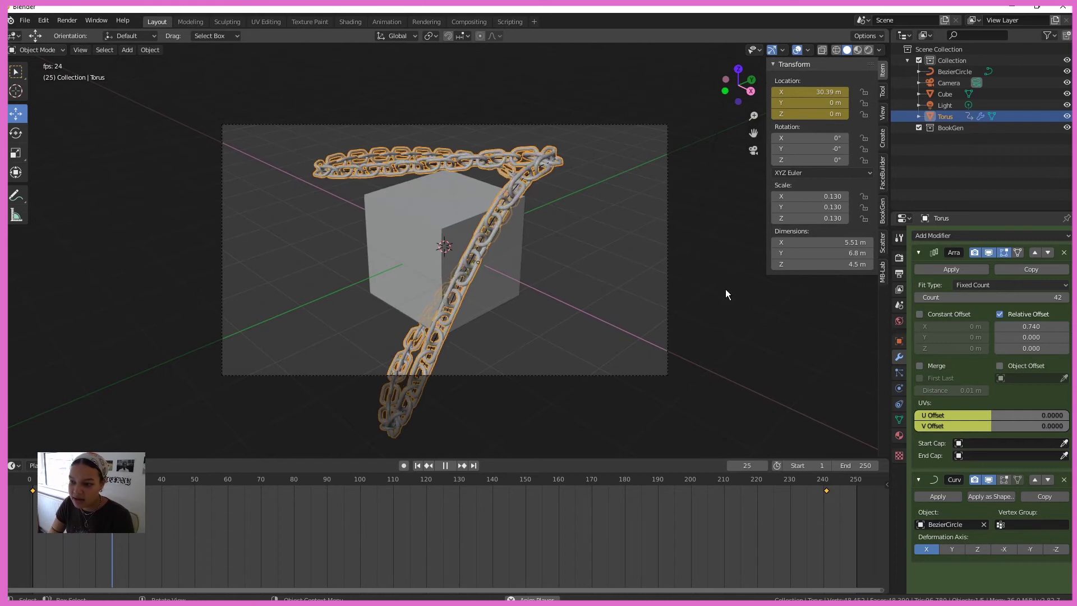
click(725, 288)
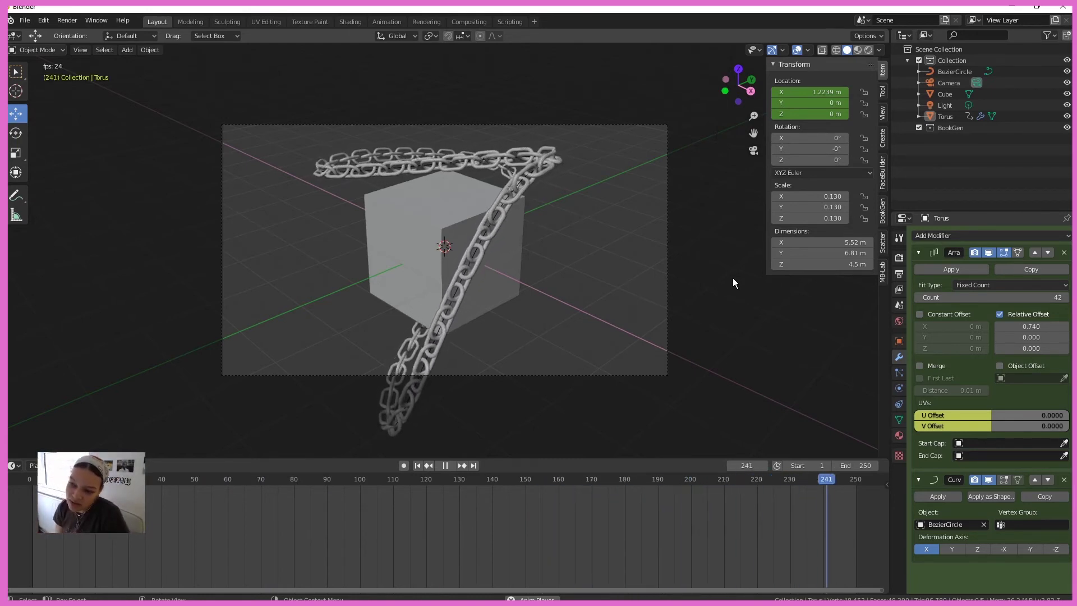
key(space)
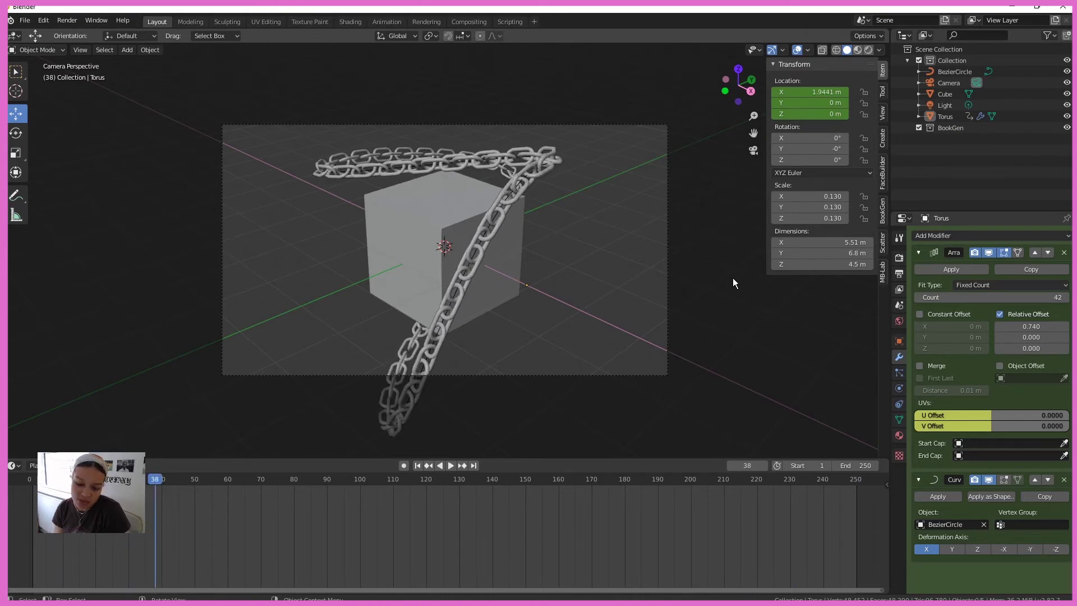
middle_drag(718, 298, 587, 251)
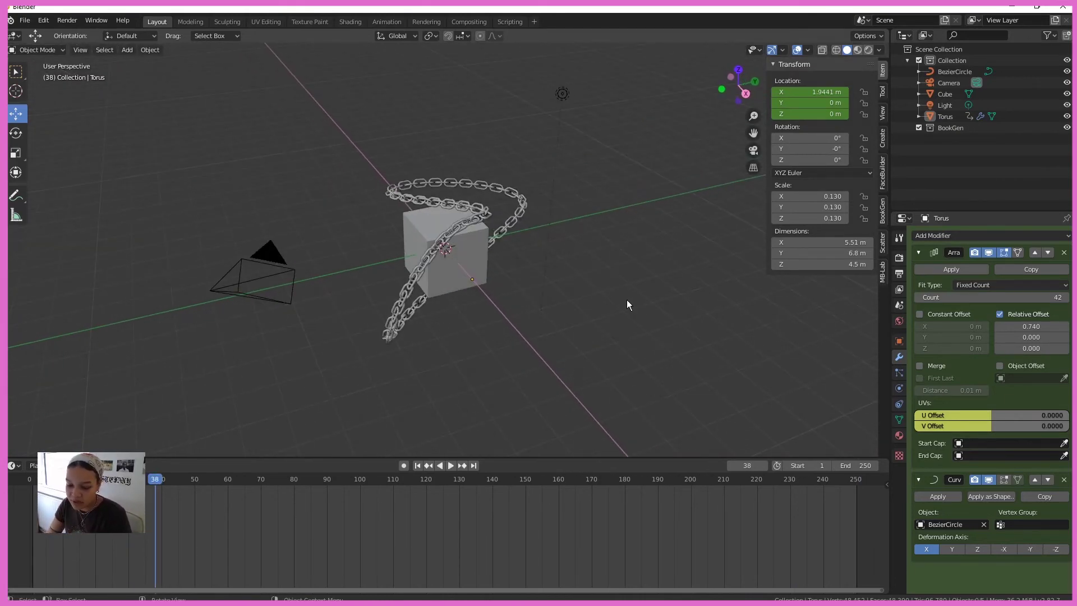
mouse_move(627, 304)
middle_down()
mouse_move(615, 320)
mouse_move(637, 337)
mouse_move(581, 372)
middle_up()
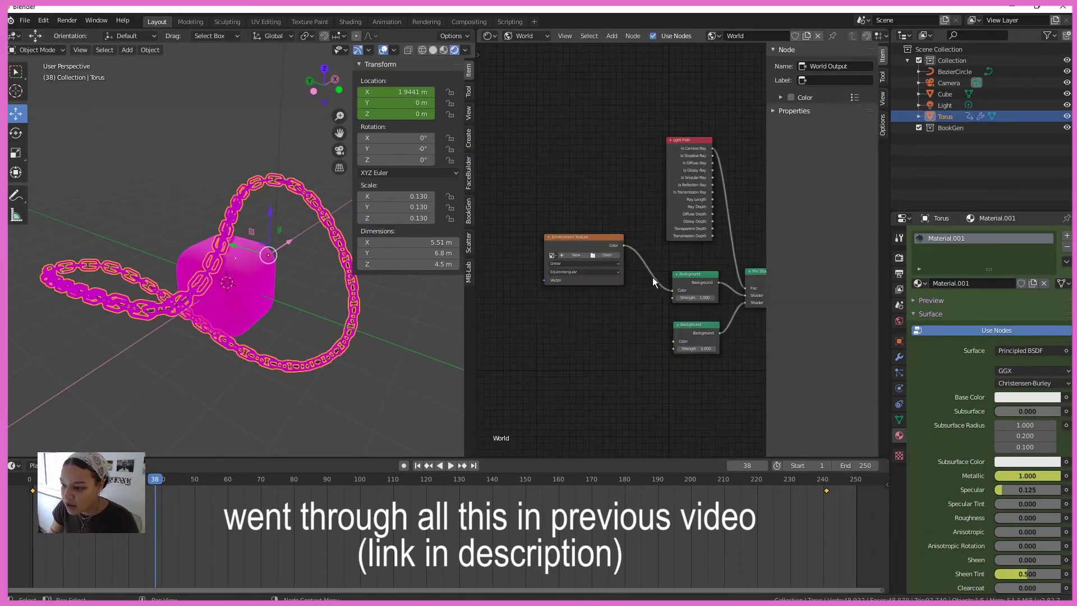
- Add a second Background node with a black colour to the world shader and connect it to the Mix Shader's free shader input
key(shift+a)
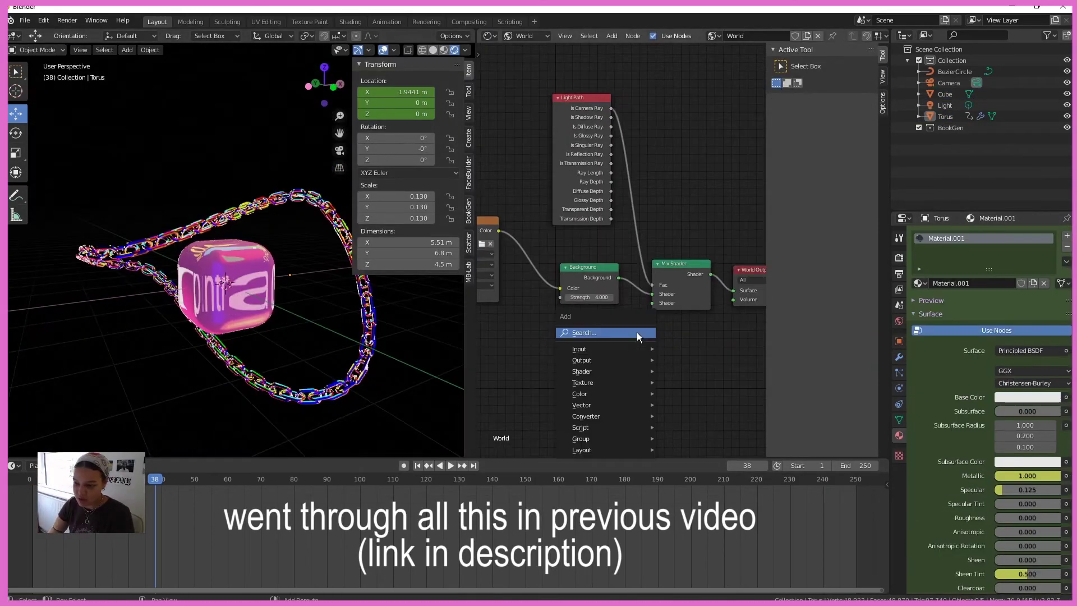
click(636, 332)
text(back)
key(Return)
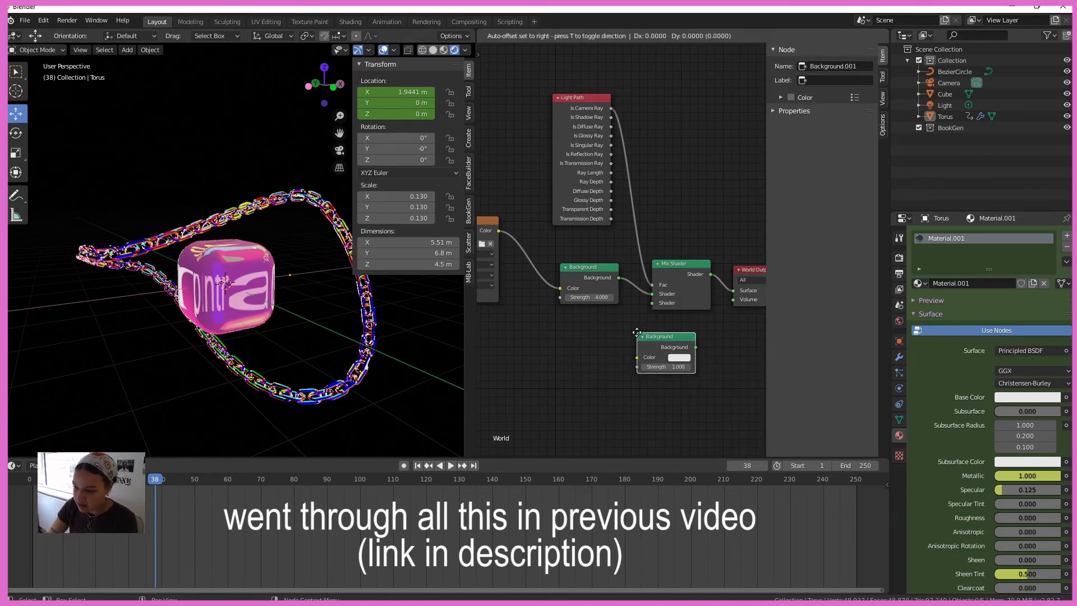
click(627, 345)
drag(647, 308, 600, 331)
click(599, 352)
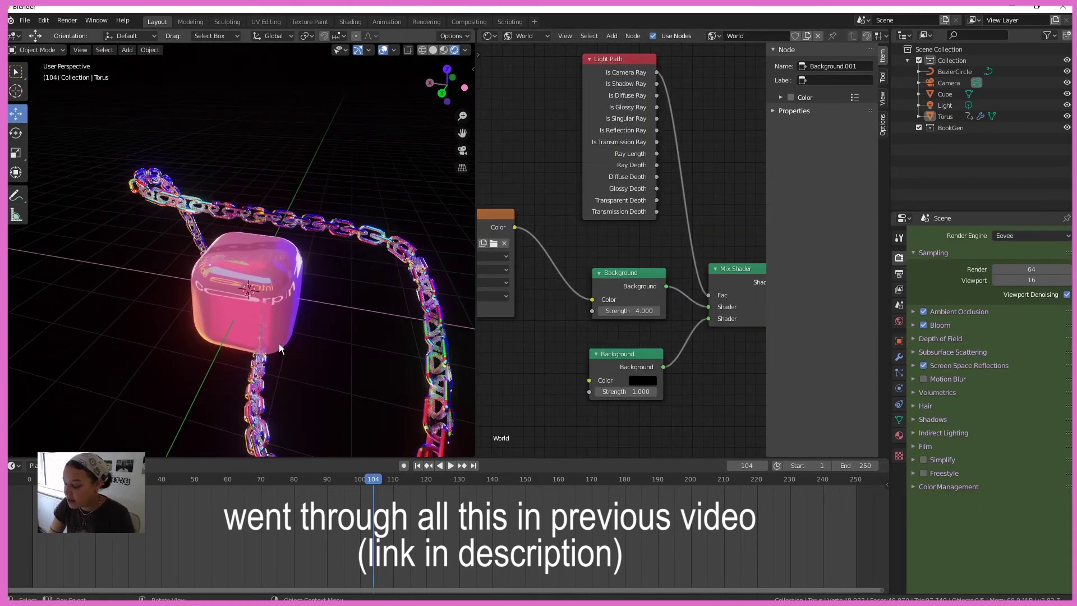
- Play the shaded chain animation from frame 104, view it through the camera, and stop playback at frame 120
key(space)
middle_drag(278, 344, 287, 331)
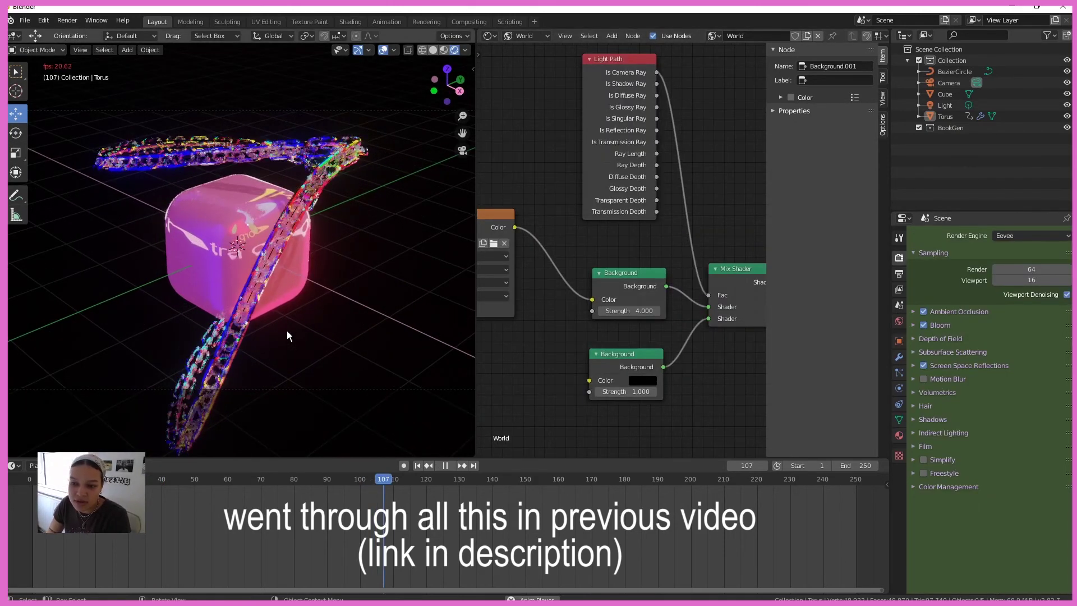
key(space)
- Set the Eevee Bloom threshold to 0.000, the knee to 0.343 and the radius to 6.425
click(917, 325)
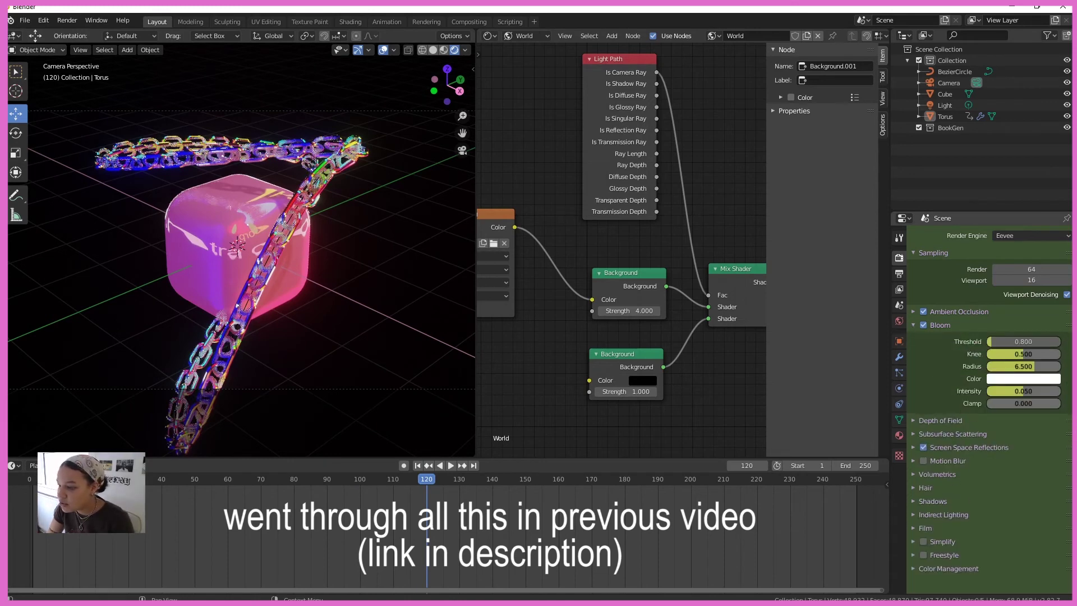
mouse_move(1023, 341)
mouse_down()
mouse_move(990, 342)
mouse_move(1015, 354)
mouse_up()
mouse_move(1027, 366)
mouse_down()
mouse_move(1043, 366)
mouse_move(1027, 366)
mouse_up()
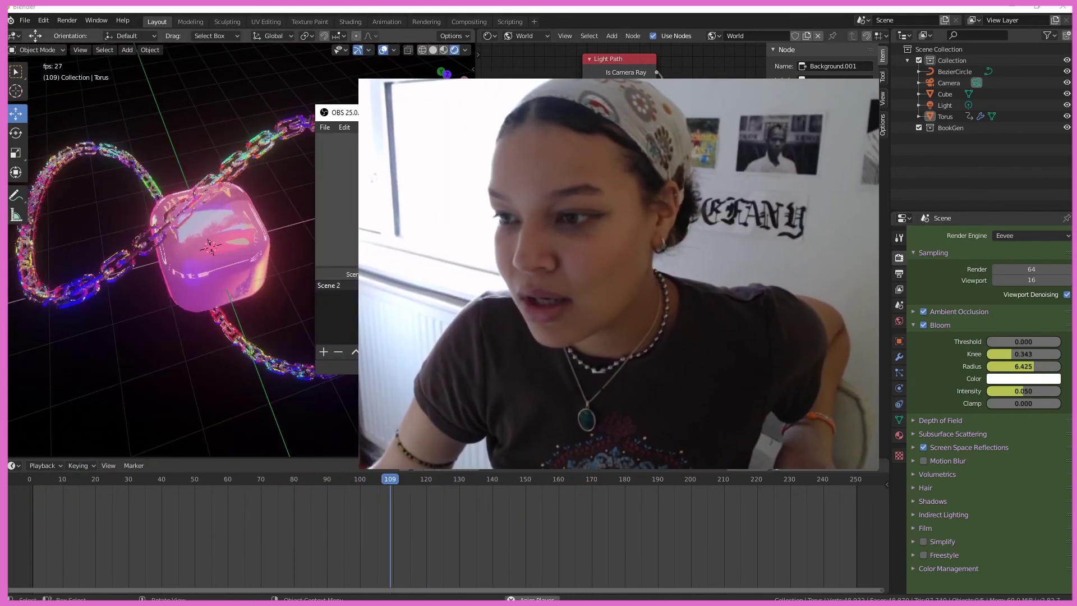